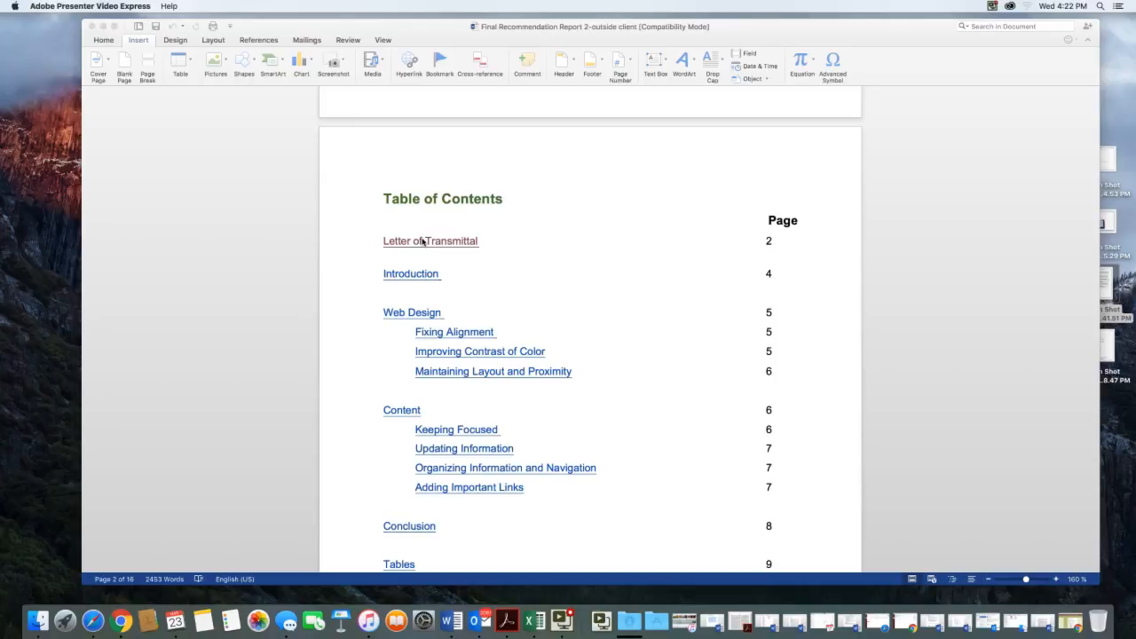
Step: Follow the Introduction link in the table of contents and use that section's return link to come back
{"action": "left_click", "coordinate": [439, 250]}
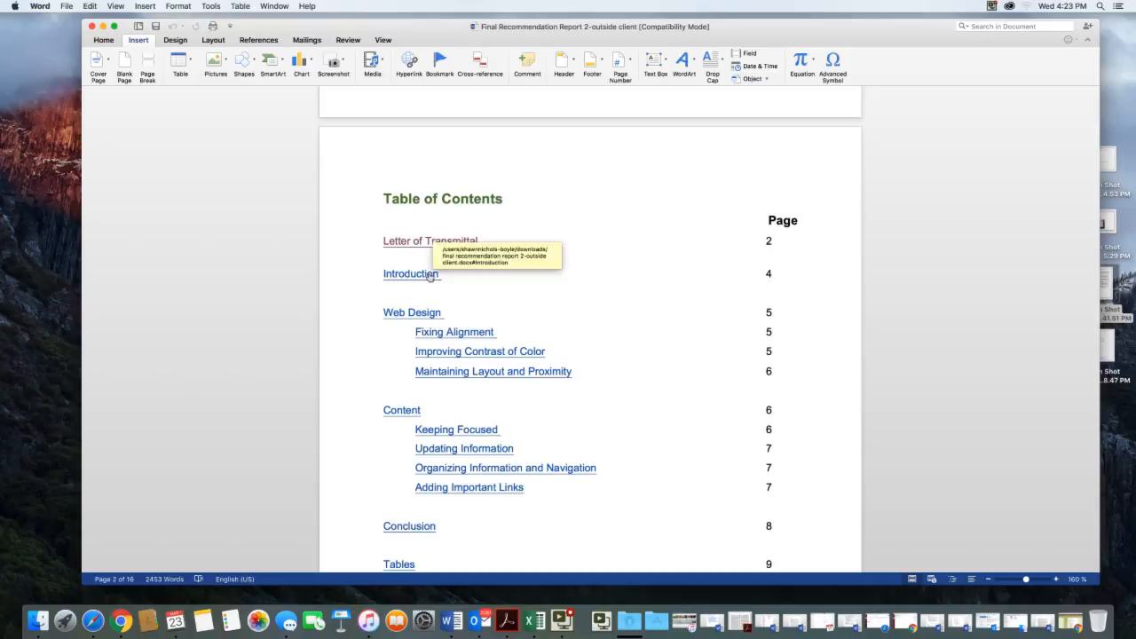
{"action": "left_click", "coordinate": [430, 275]}
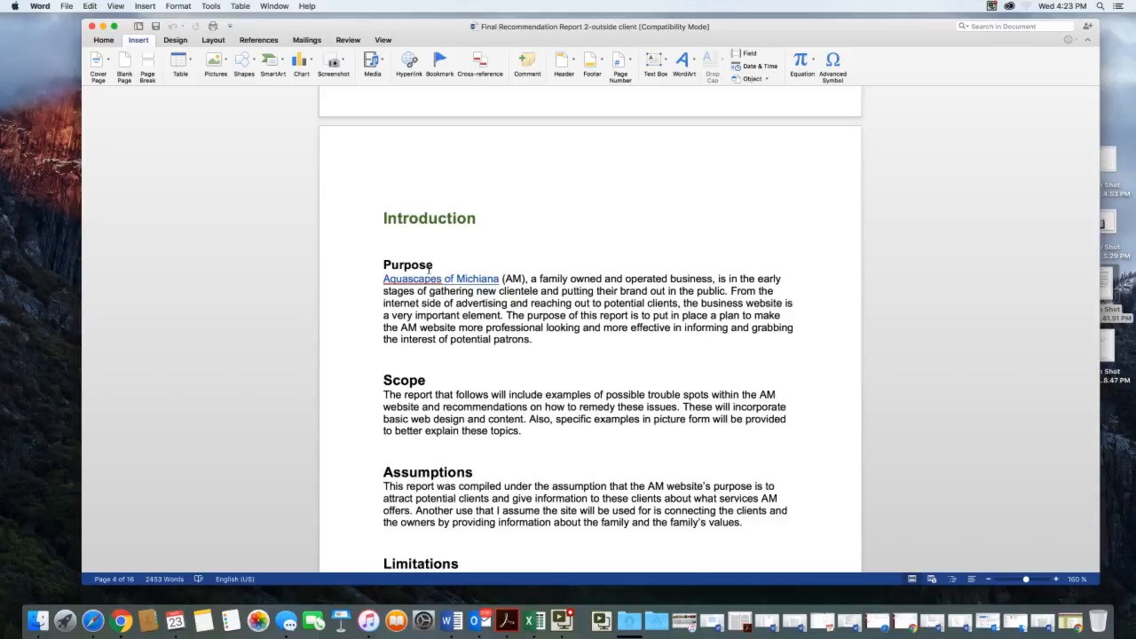
{"action": "scroll", "coordinate": [430, 279], "scroll_direction": "down", "scroll_amount": 5}
{"action": "scroll", "coordinate": [429, 270], "scroll_direction": "down", "scroll_amount": 2}
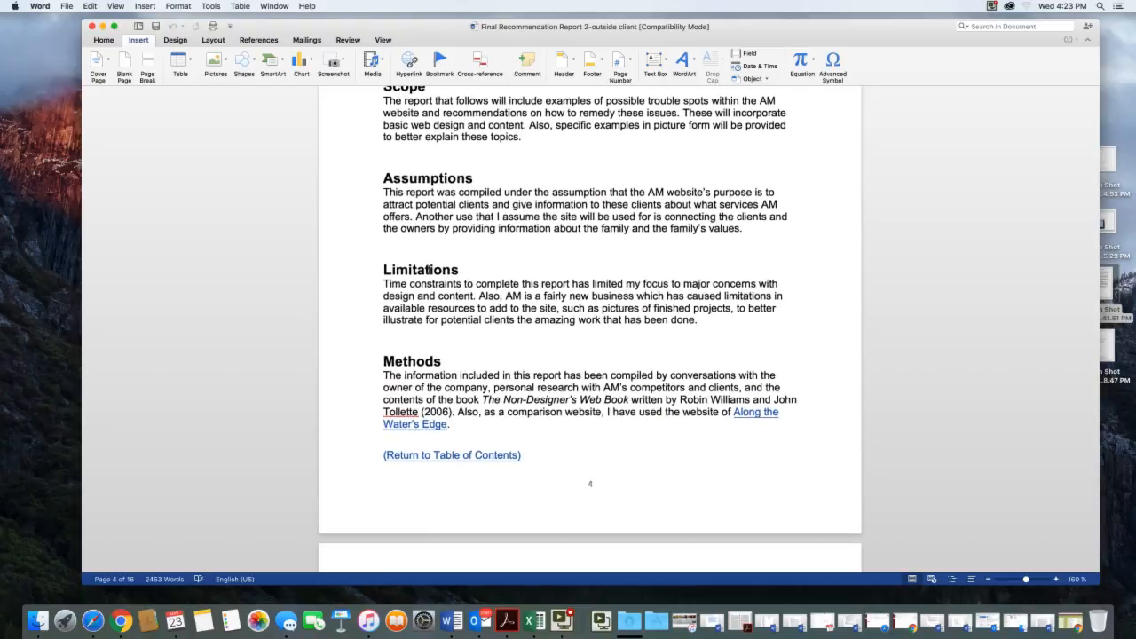
{"action": "left_click", "coordinate": [441, 456]}
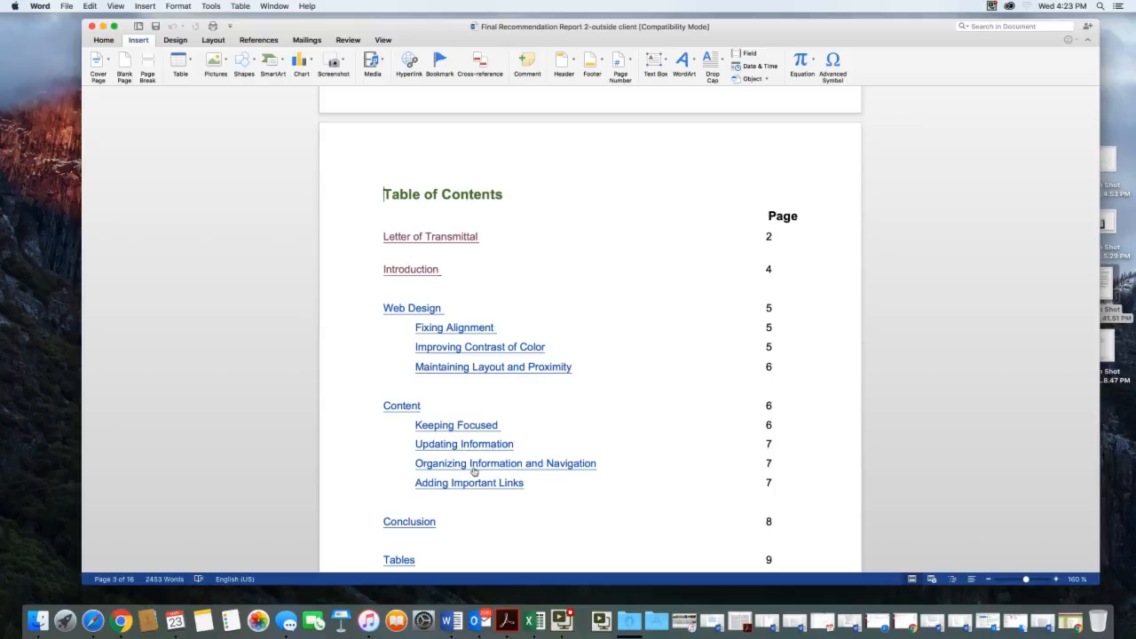
Step: Test the links from Organizing Information and Navigation to Table 6.1 and back to the table of contents
{"action": "left_click", "coordinate": [474, 465]}
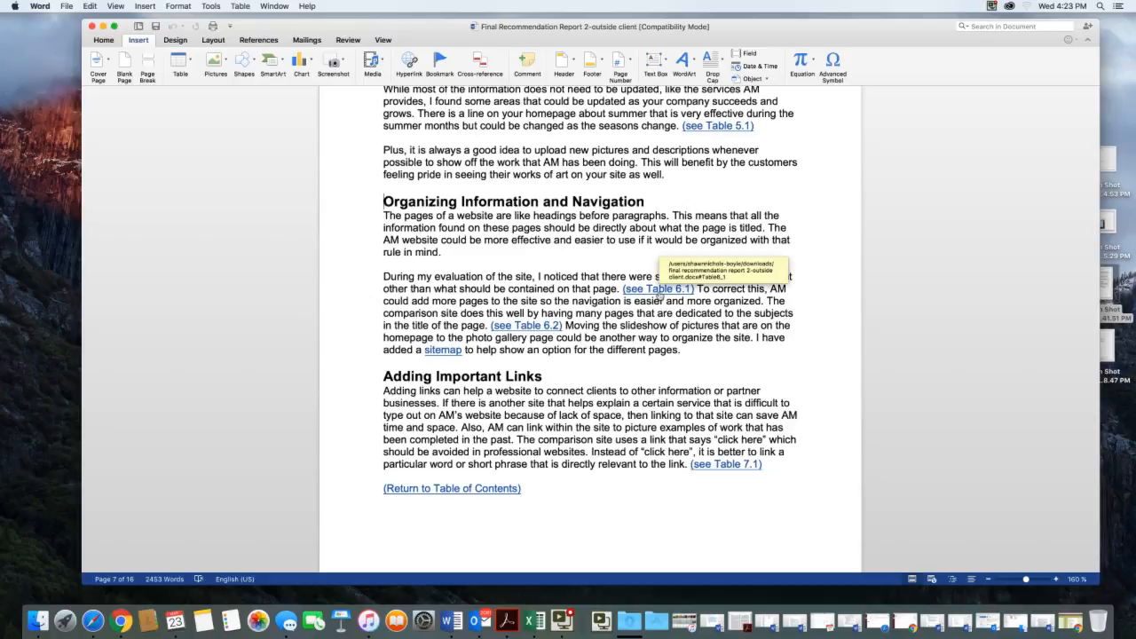
{"action": "left_click", "coordinate": [658, 291]}
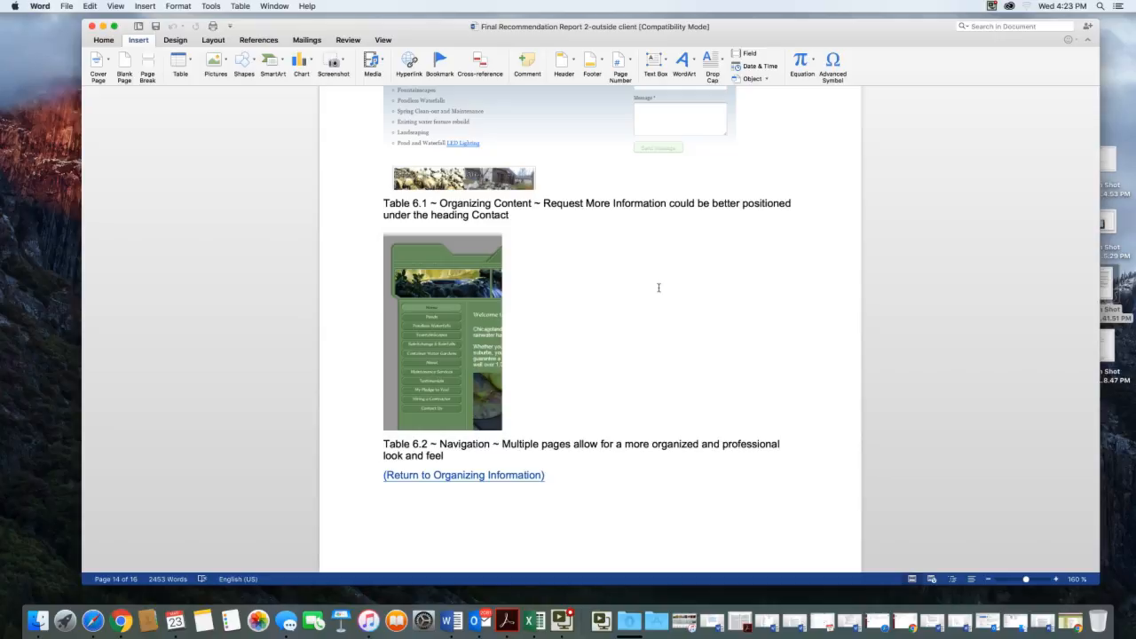
{"action": "scroll", "coordinate": [658, 288], "scroll_direction": "up", "scroll_amount": 3}
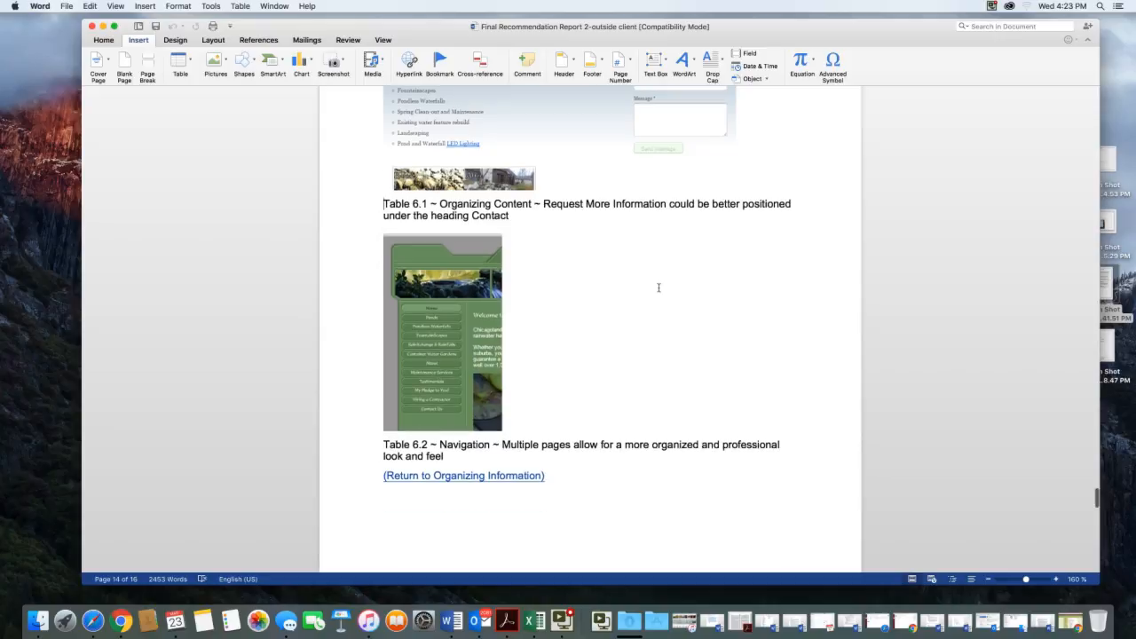
{"action": "scroll", "coordinate": [659, 287], "scroll_direction": "down", "scroll_amount": 2}
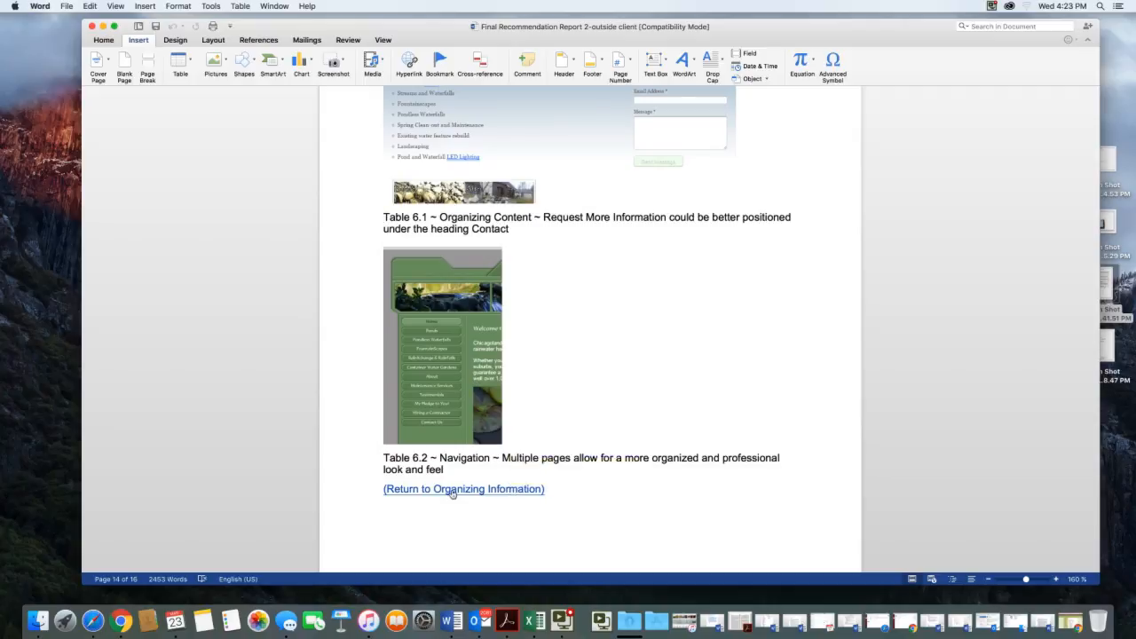
{"action": "left_click", "coordinate": [512, 494]}
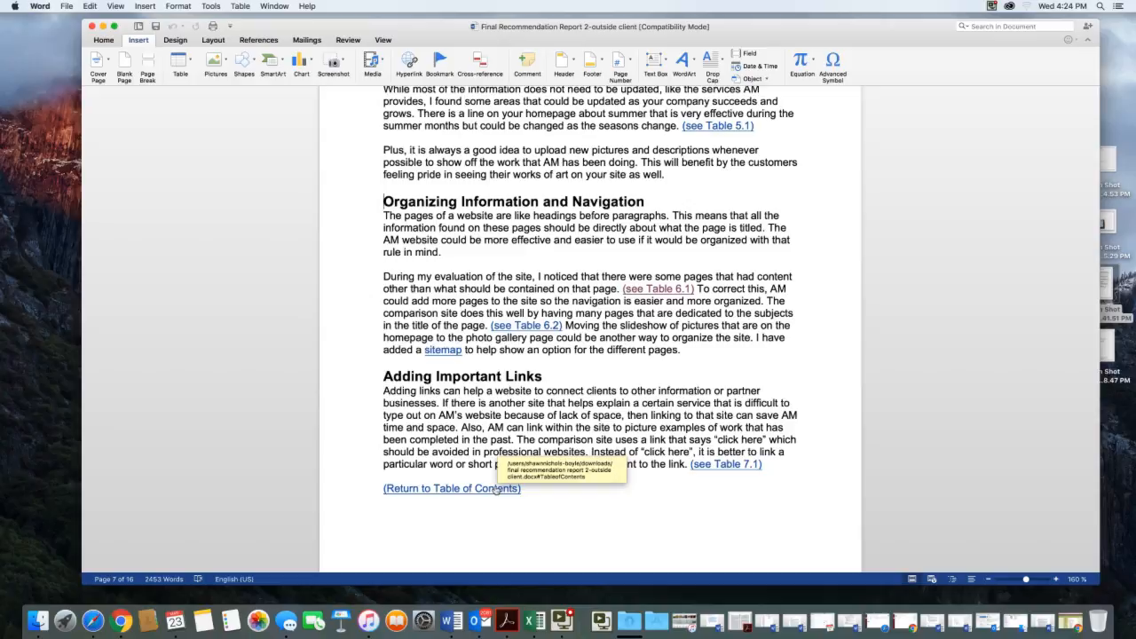
{"action": "left_click", "coordinate": [497, 489]}
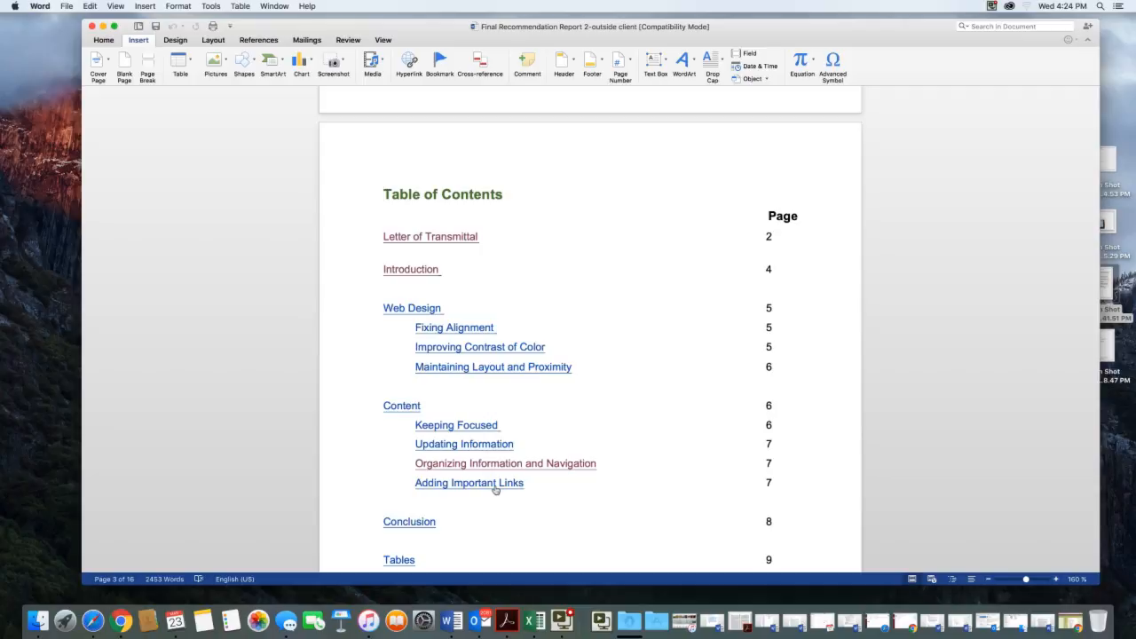
Step: Add a bookmark named TransmittalLetter at the start of the recipient's name on the transmittal letter page
{"action": "scroll", "coordinate": [495, 489], "scroll_direction": "up", "scroll_amount": 3}
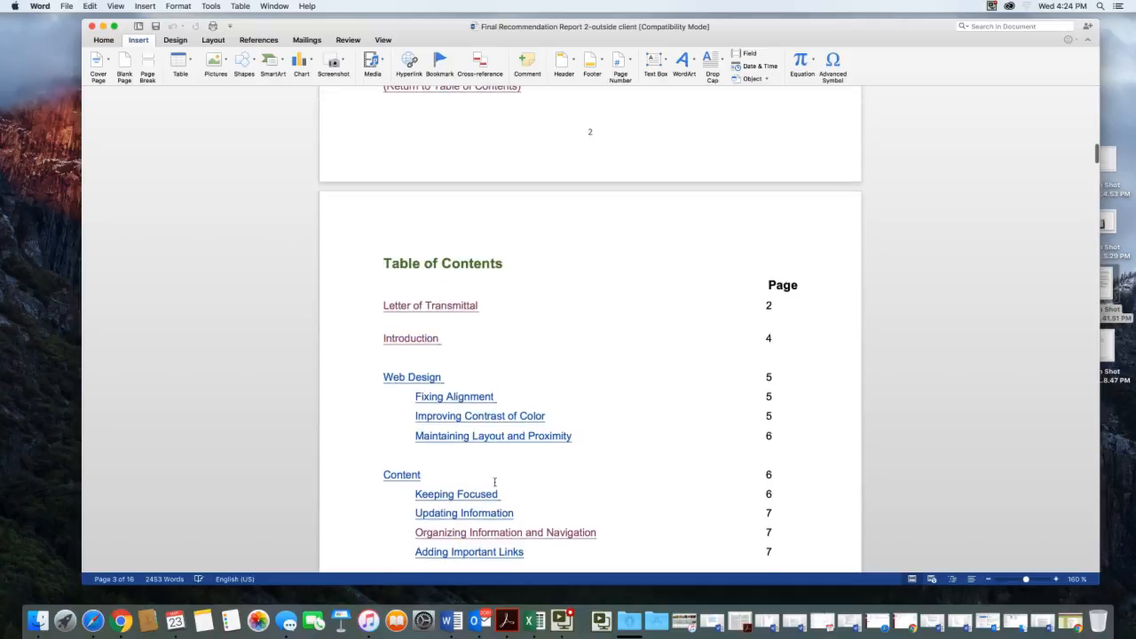
{"action": "scroll", "coordinate": [495, 482], "scroll_direction": "up", "scroll_amount": 20}
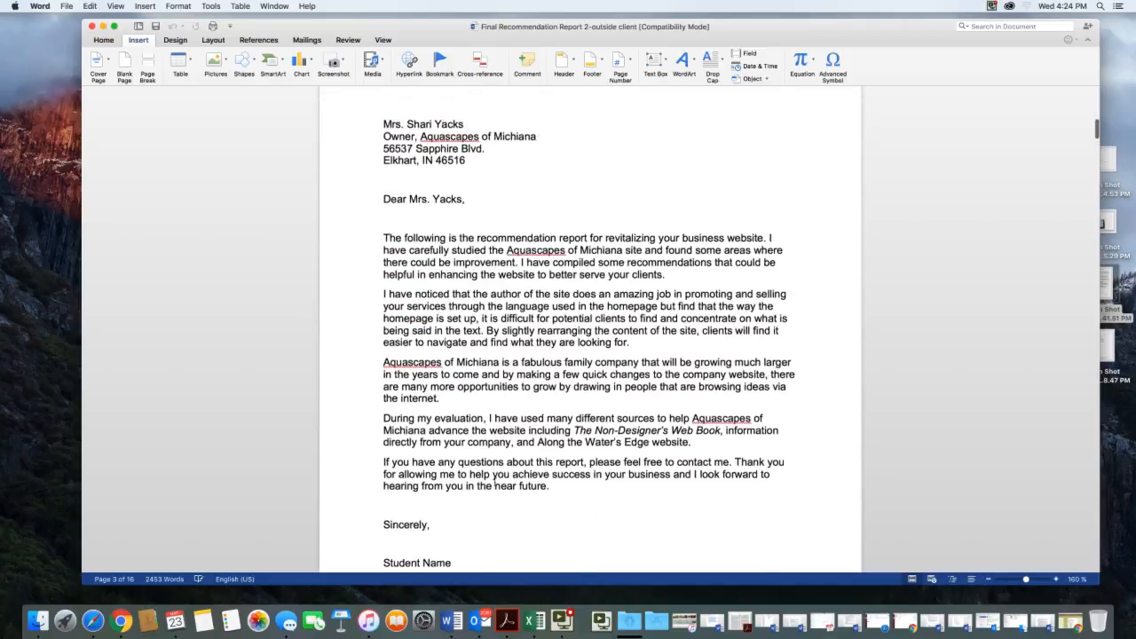
{"action": "scroll", "coordinate": [495, 482], "scroll_direction": "down", "scroll_amount": 1}
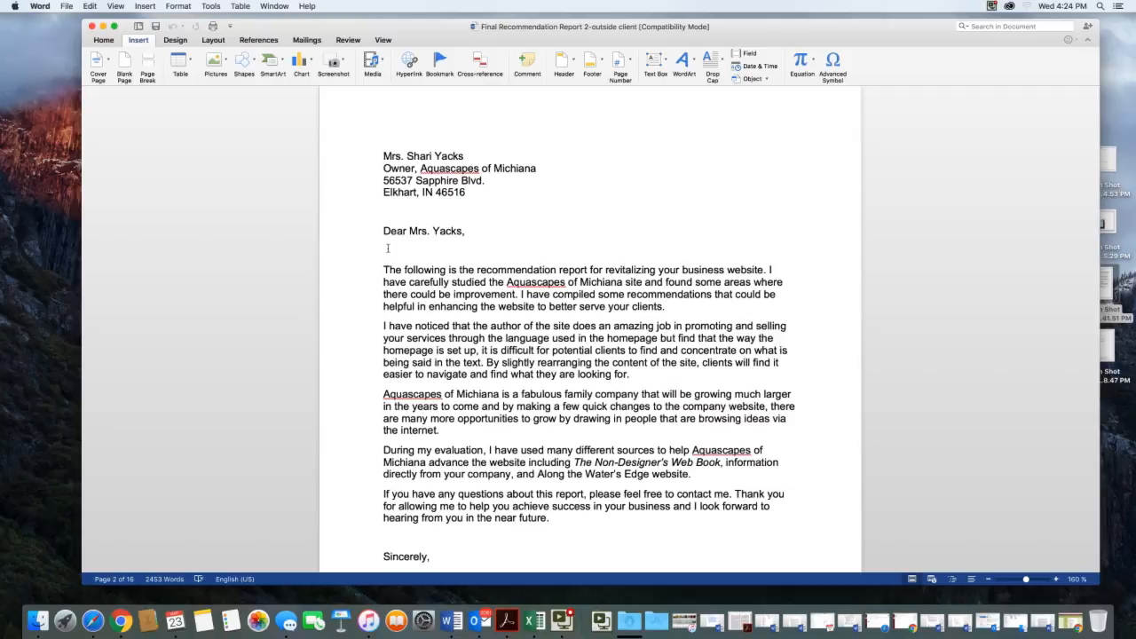
{"action": "left_click", "coordinate": [380, 154]}
{"action": "left_click", "coordinate": [105, 41]}
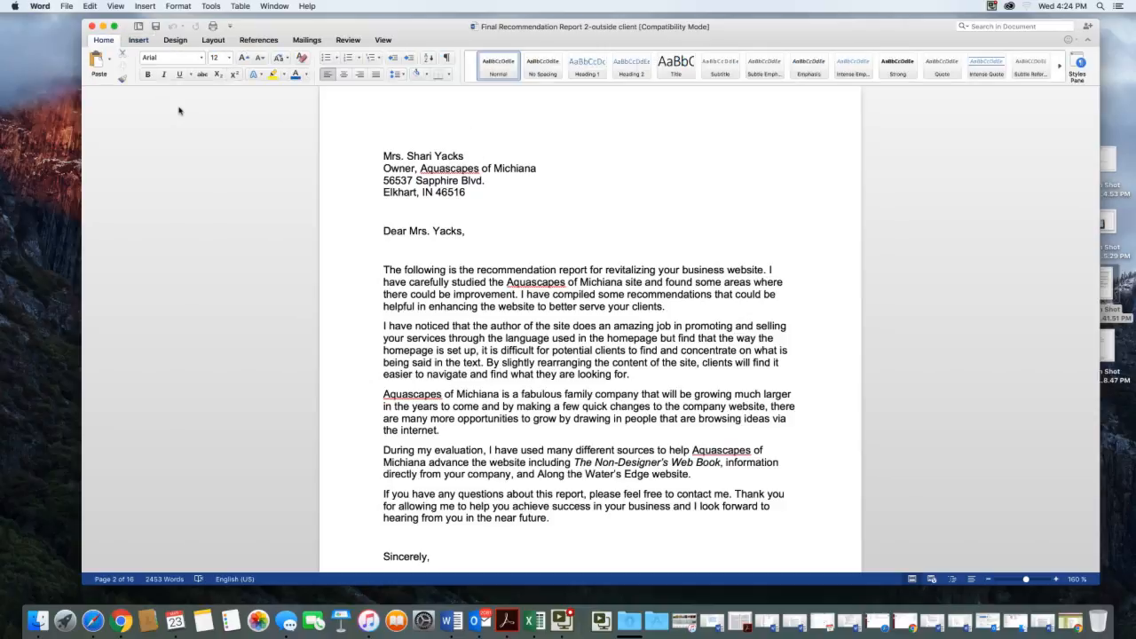
{"action": "left_click", "coordinate": [137, 40]}
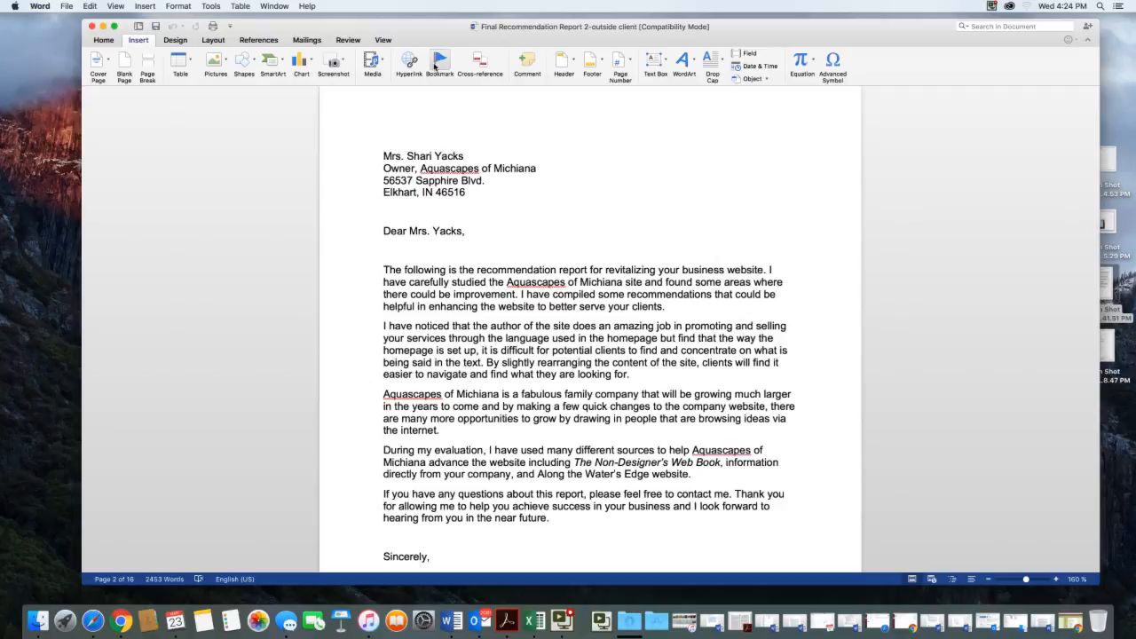
{"action": "left_click", "coordinate": [439, 62]}
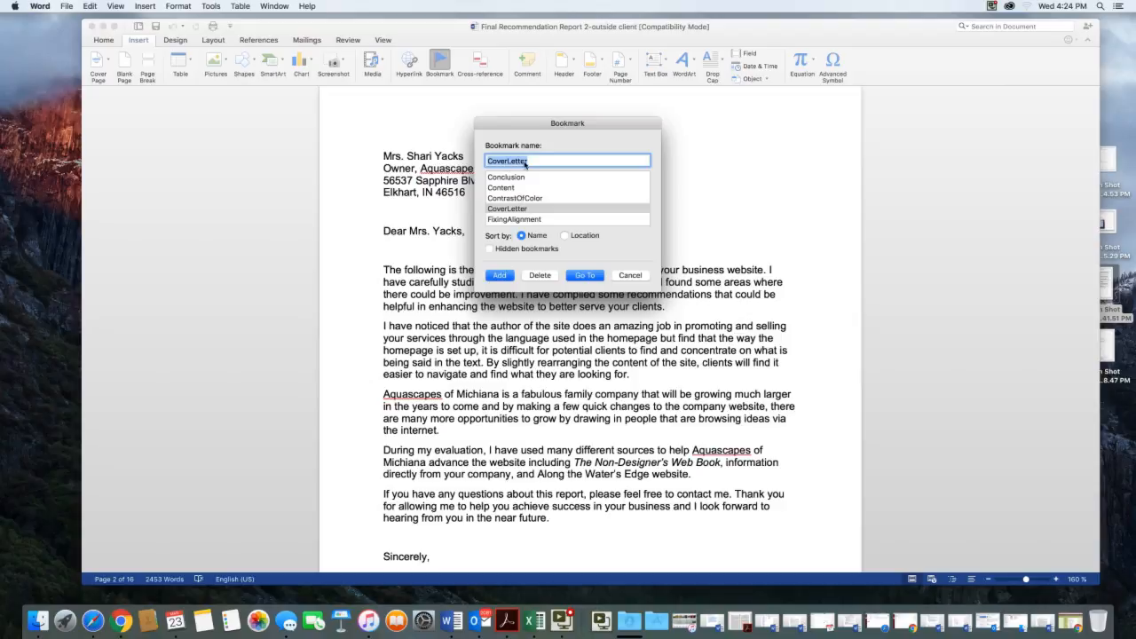
{"action": "left_click", "coordinate": [502, 160]}
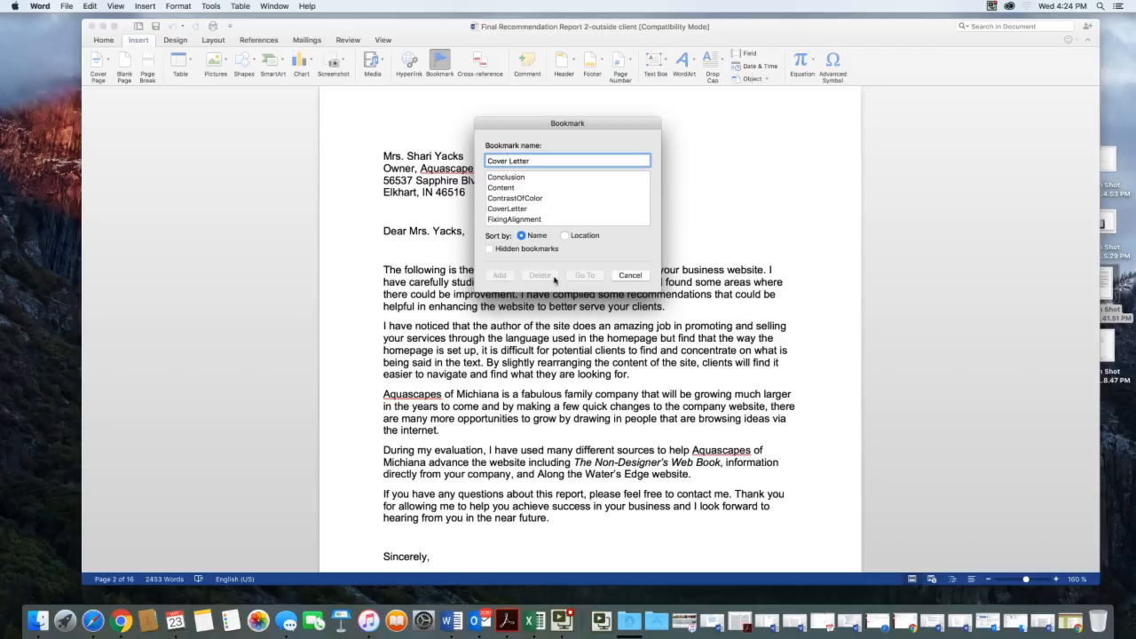
{"action": "key", "text": "BackSpace"}
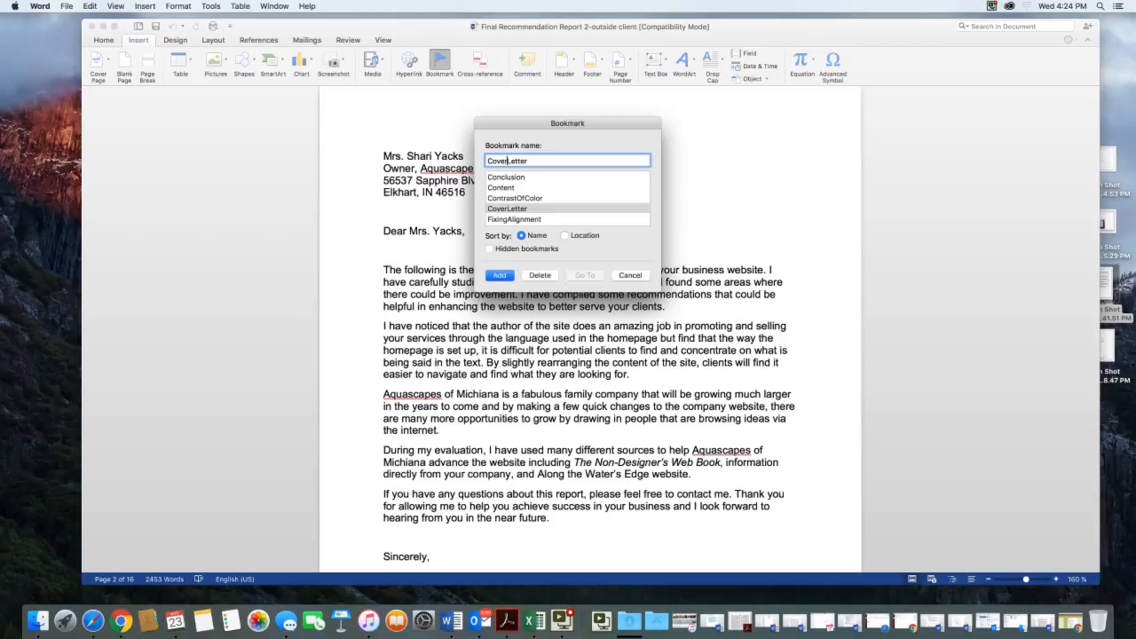
{"action": "double_click", "coordinate": [527, 157]}
{"action": "type", "text": "TransmittalLetter"}
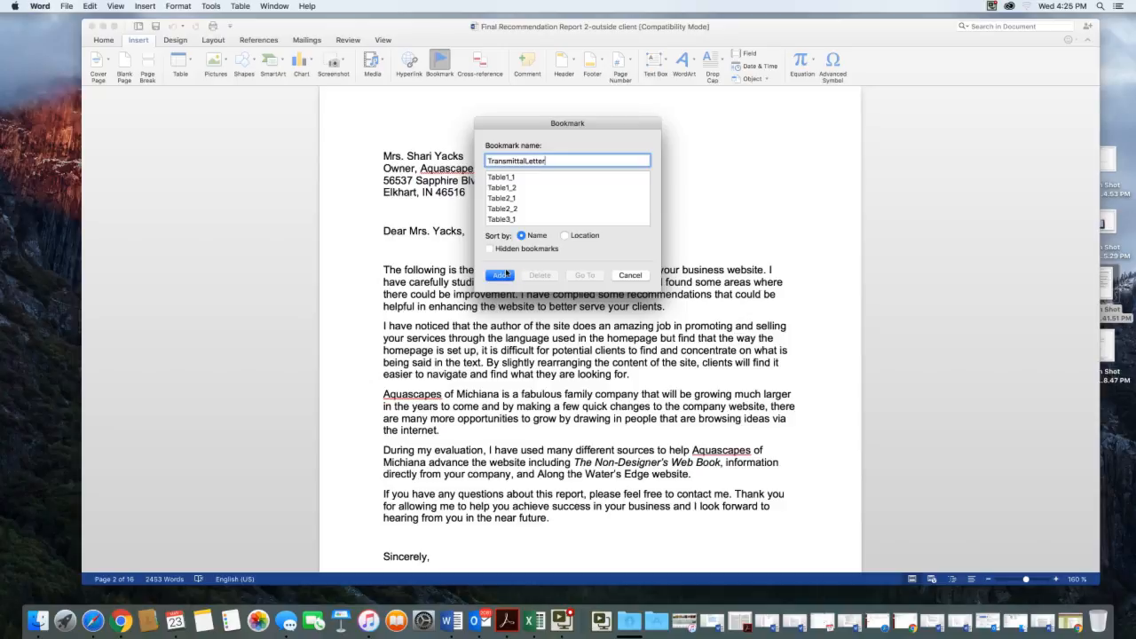
{"action": "left_click", "coordinate": [504, 274]}
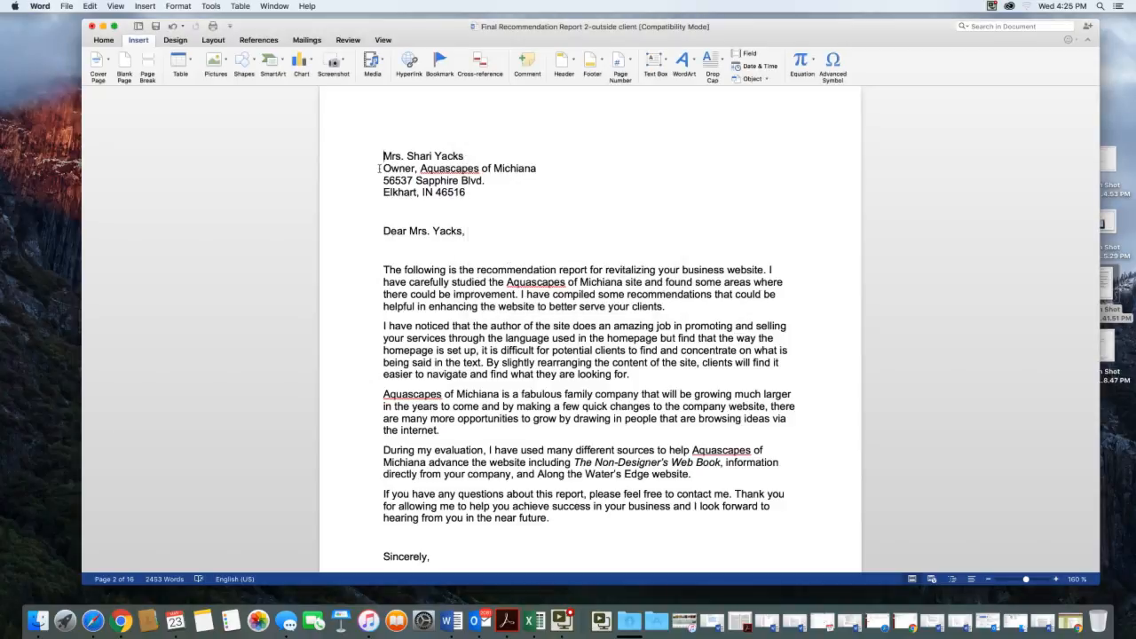
Step: Remove the existing hyperlink from the Letter of Transmittal entry in the table of contents
{"action": "scroll", "coordinate": [436, 266], "scroll_direction": "down", "scroll_amount": 15}
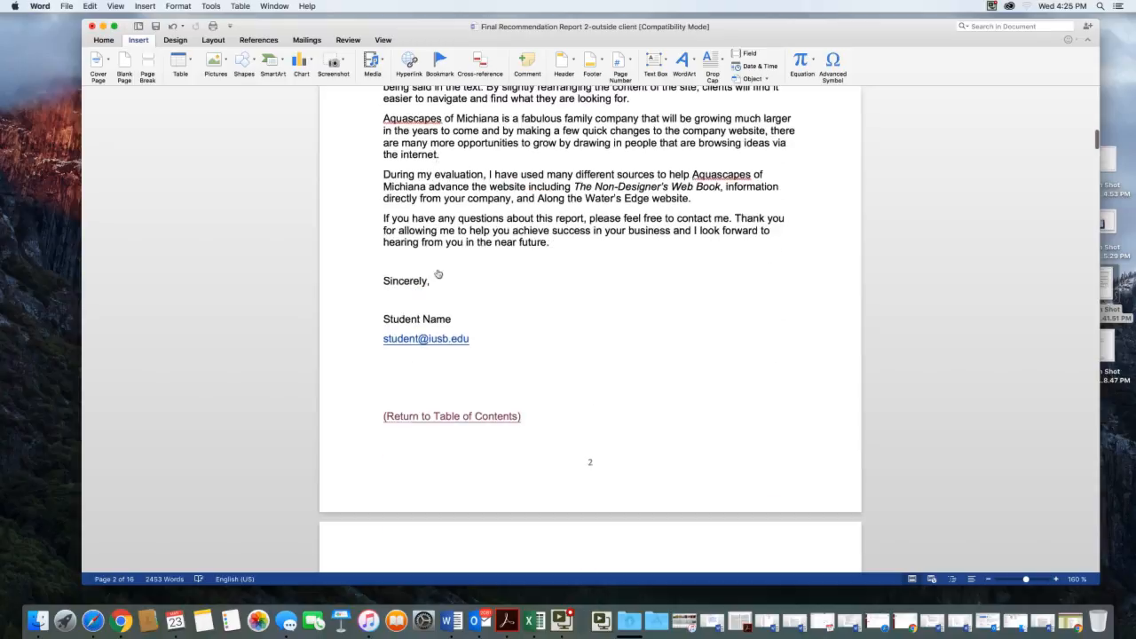
{"action": "scroll", "coordinate": [437, 268], "scroll_direction": "down", "scroll_amount": 3}
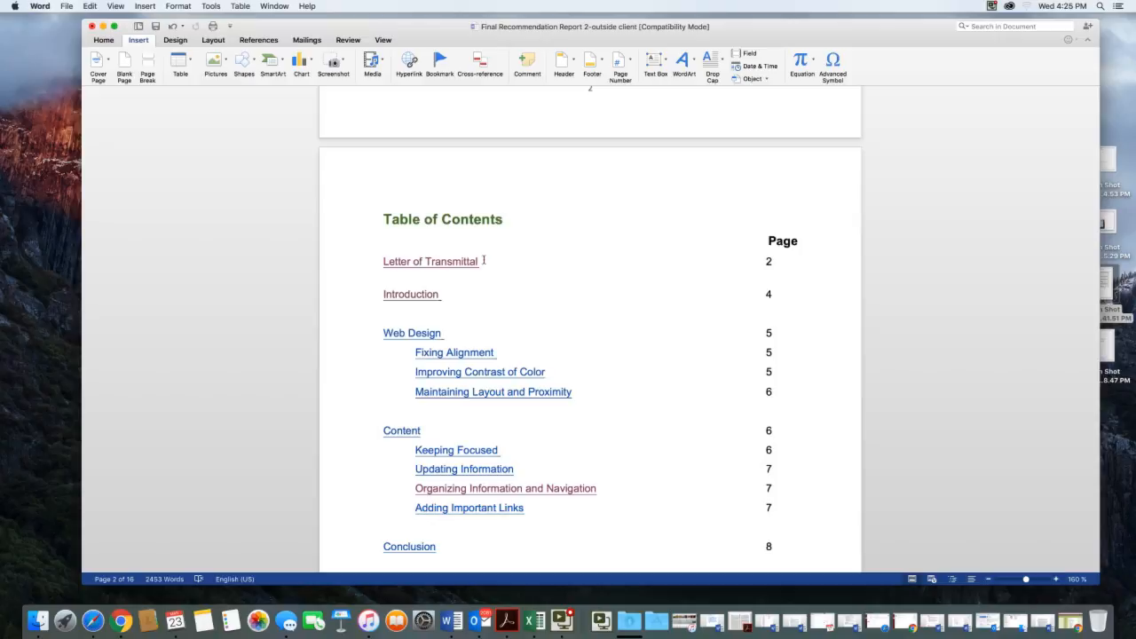
{"action": "right_click", "coordinate": [468, 261]}
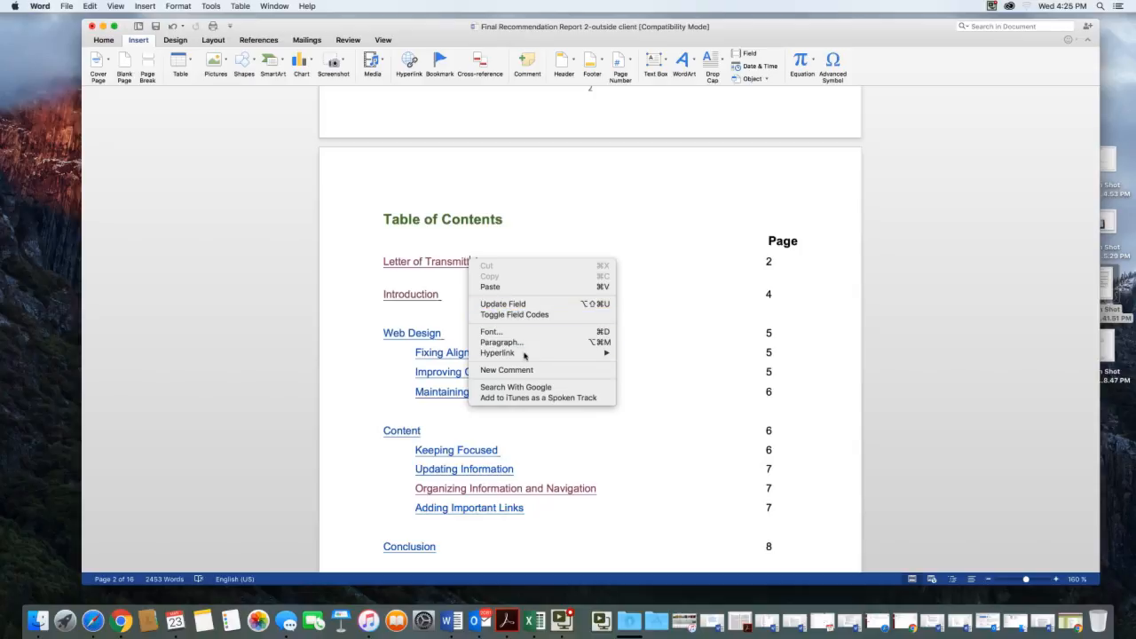
{"action": "mouse_move", "coordinate": [523, 353]}
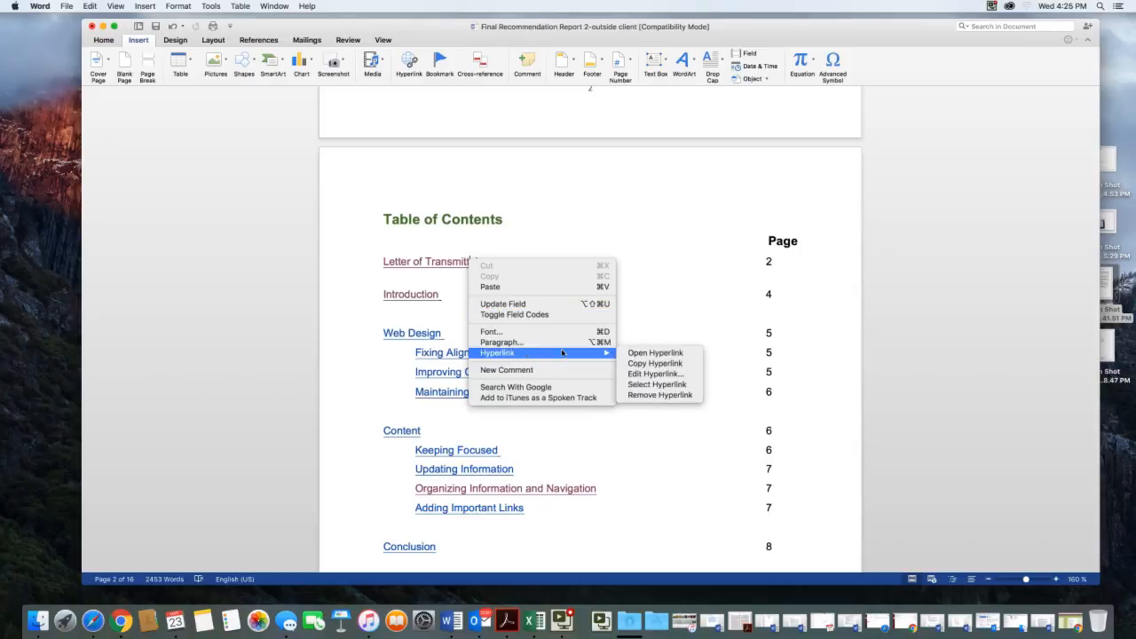
{"action": "left_click", "coordinate": [647, 393]}
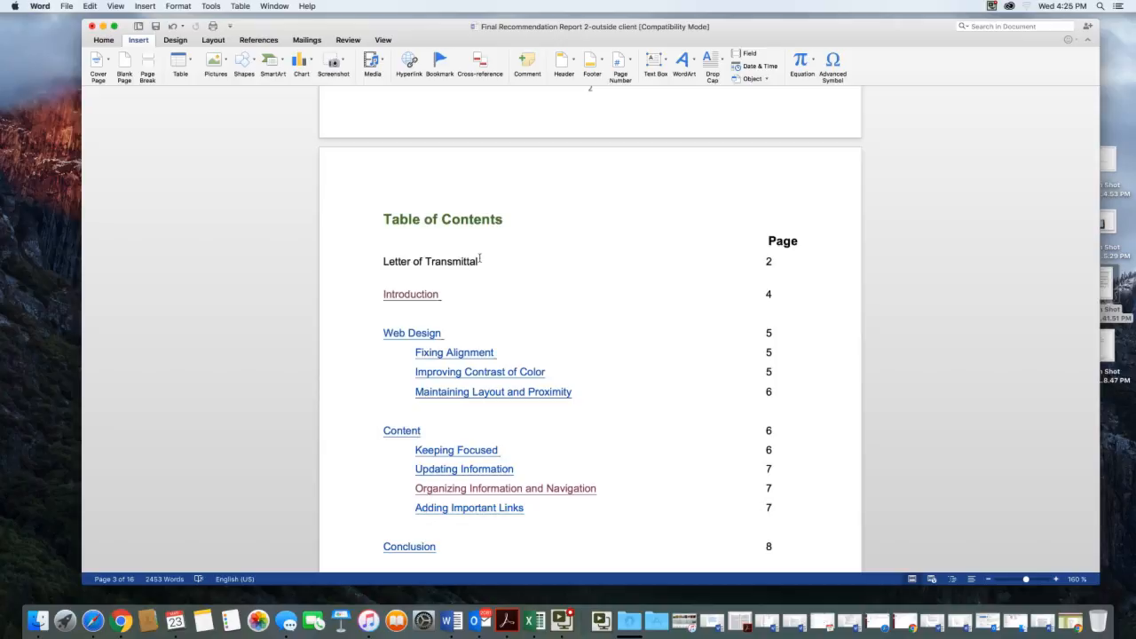
Step: Link the Letter of Transmittal entry in the table of contents to the TransmittalLetter bookmark in this document
{"action": "left_click_drag", "start_coordinate": [479, 259], "coordinate": [384, 257]}
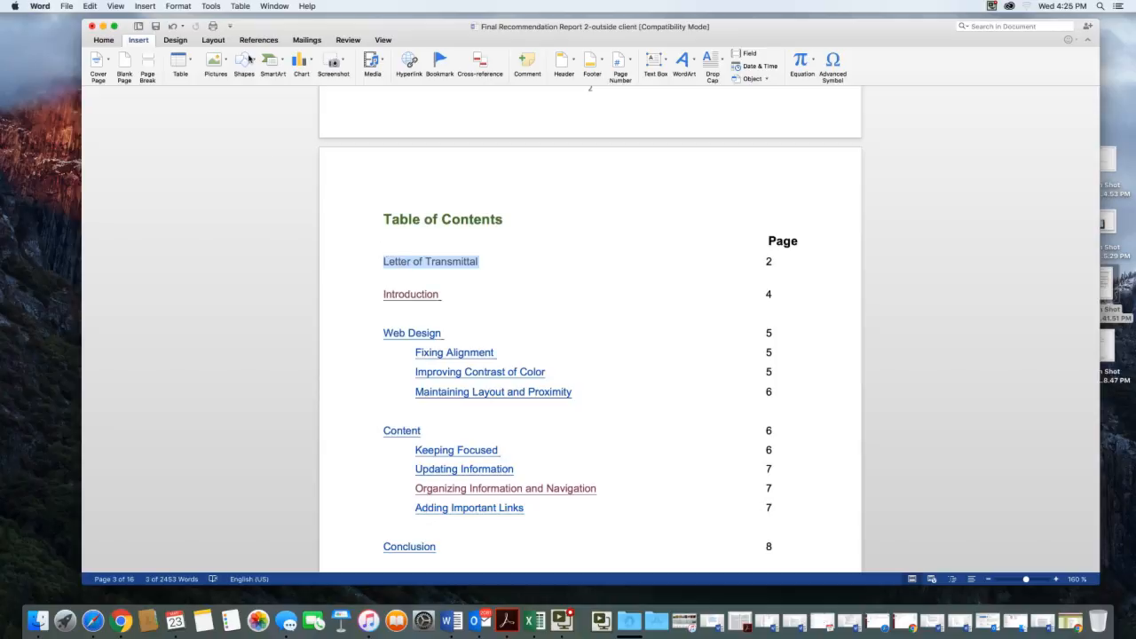
{"action": "left_click", "coordinate": [409, 65]}
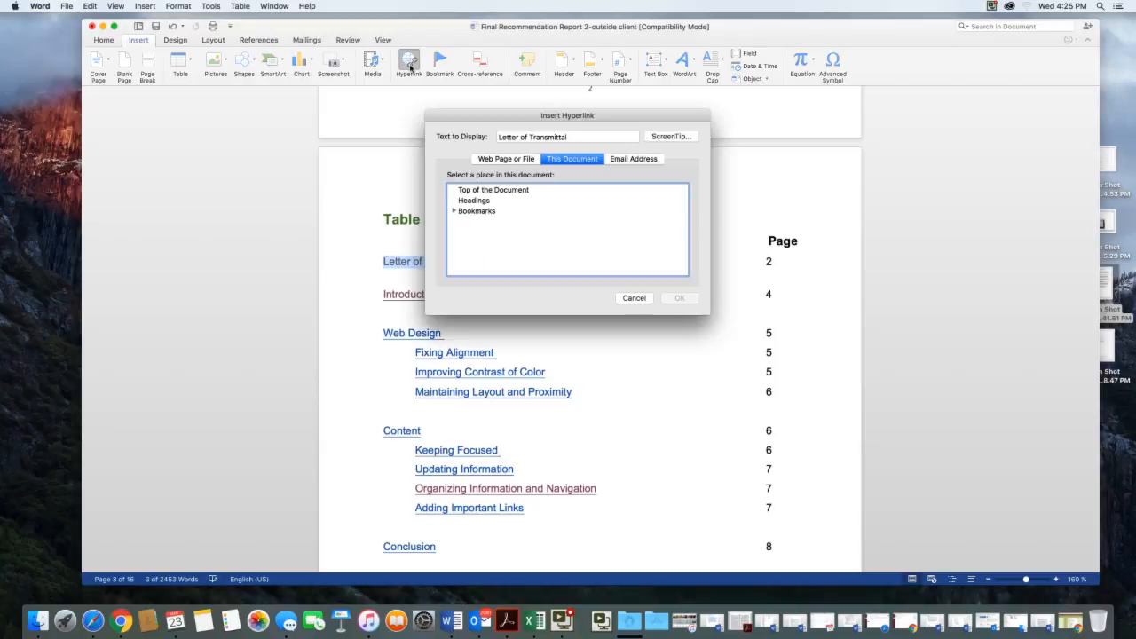
{"action": "left_click", "coordinate": [488, 158]}
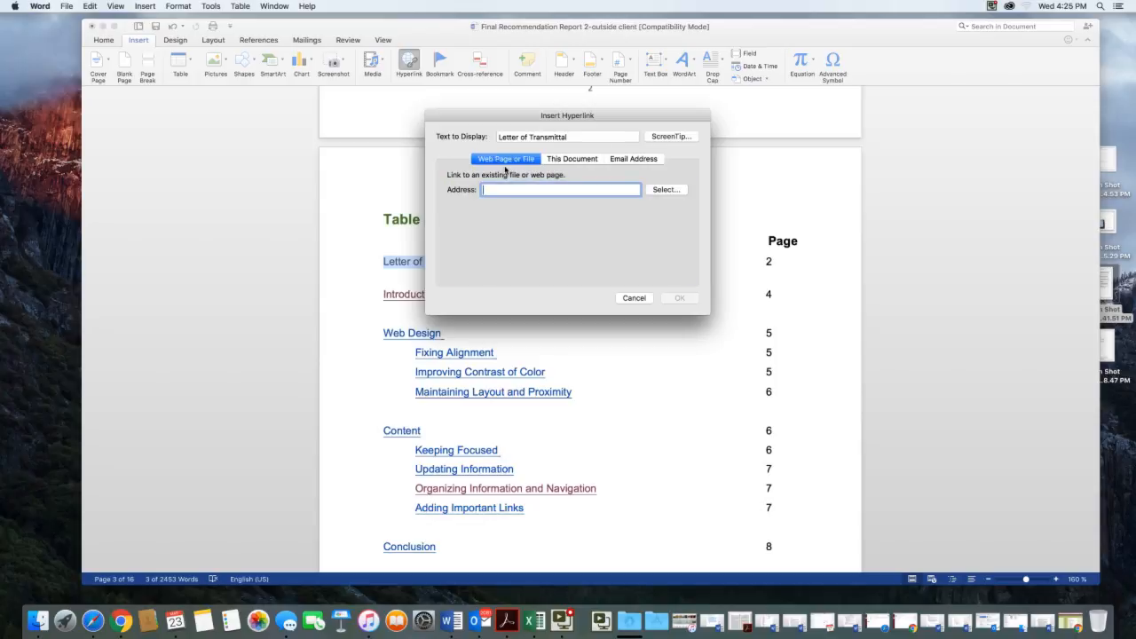
{"action": "left_click", "coordinate": [564, 159]}
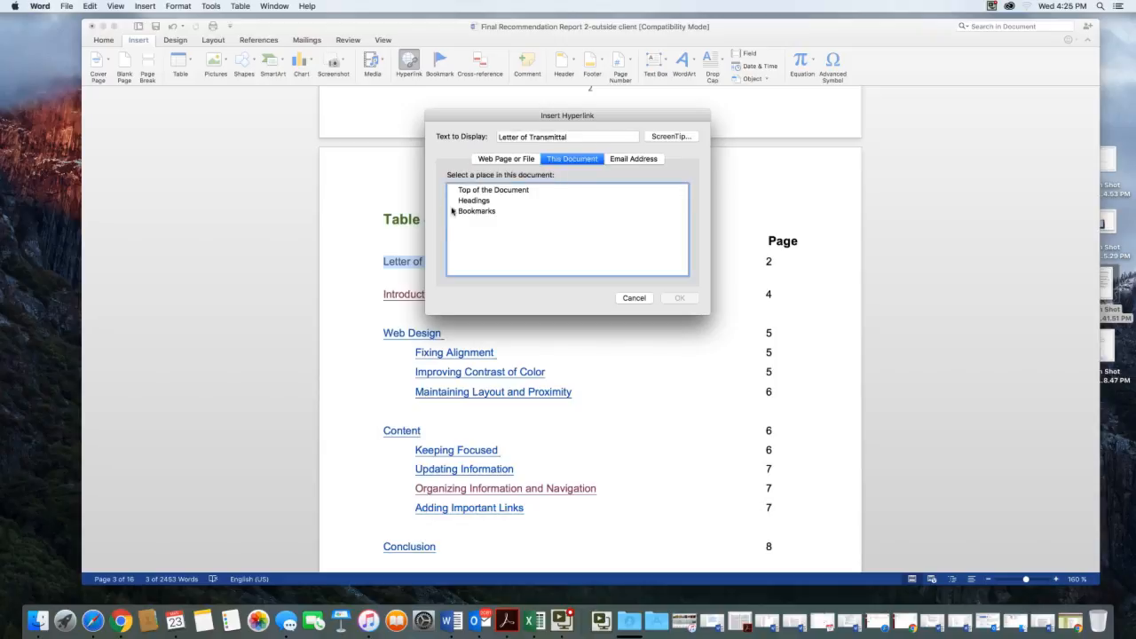
{"action": "left_click", "coordinate": [453, 211]}
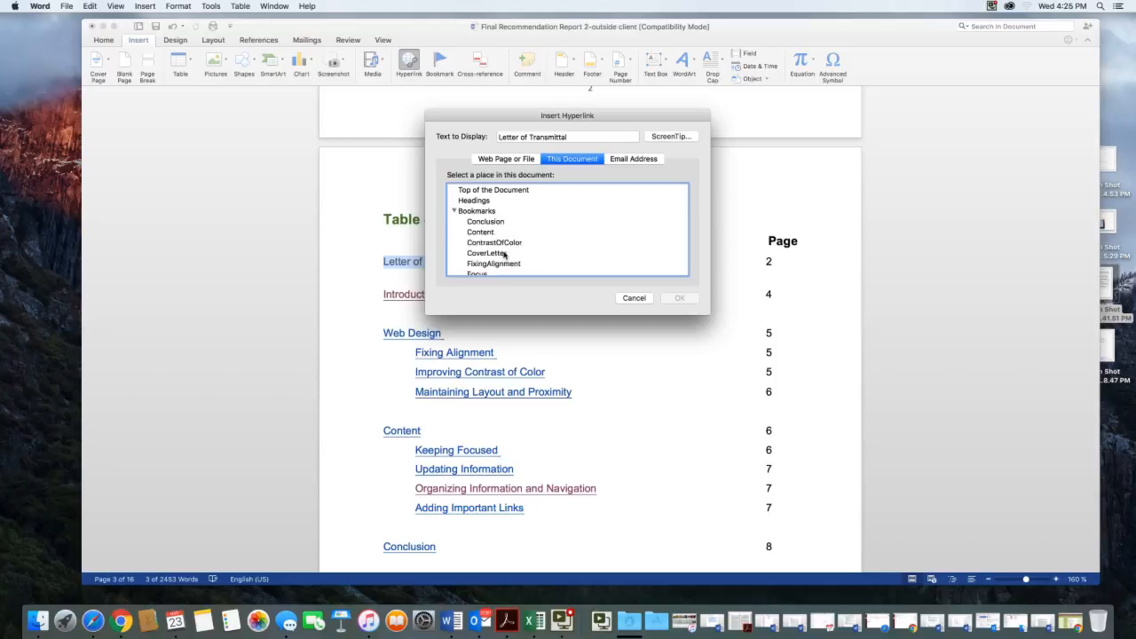
{"action": "scroll", "coordinate": [504, 255], "scroll_direction": "down", "scroll_amount": 3}
{"action": "scroll", "coordinate": [504, 254], "scroll_direction": "down", "scroll_amount": 10}
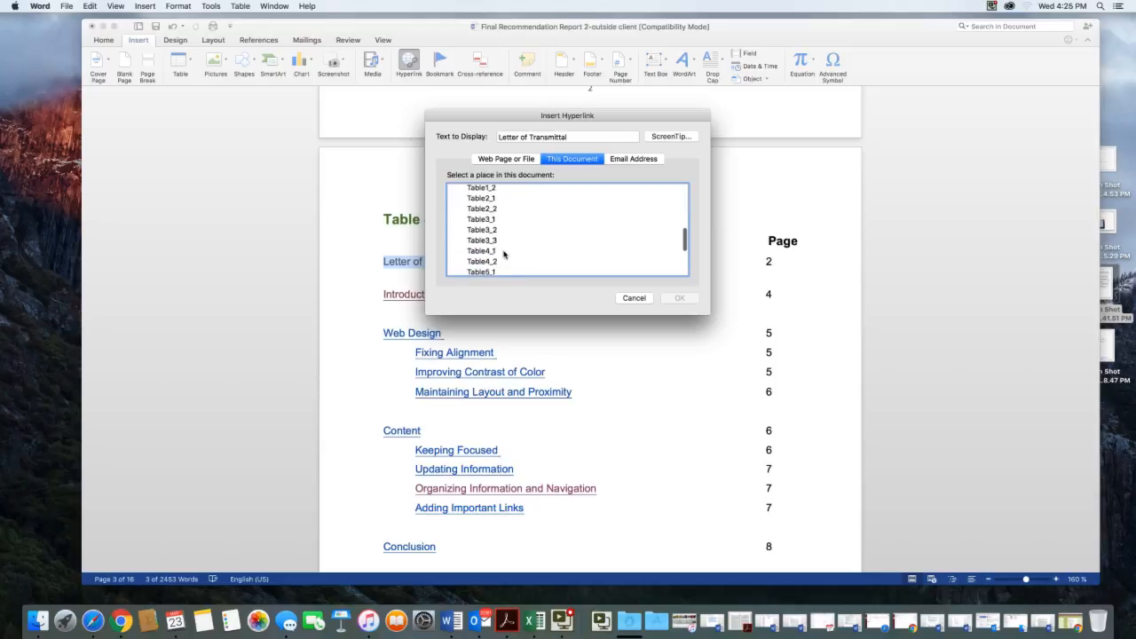
{"action": "scroll", "coordinate": [504, 255], "scroll_direction": "down", "scroll_amount": 1}
{"action": "left_click", "coordinate": [504, 255]}
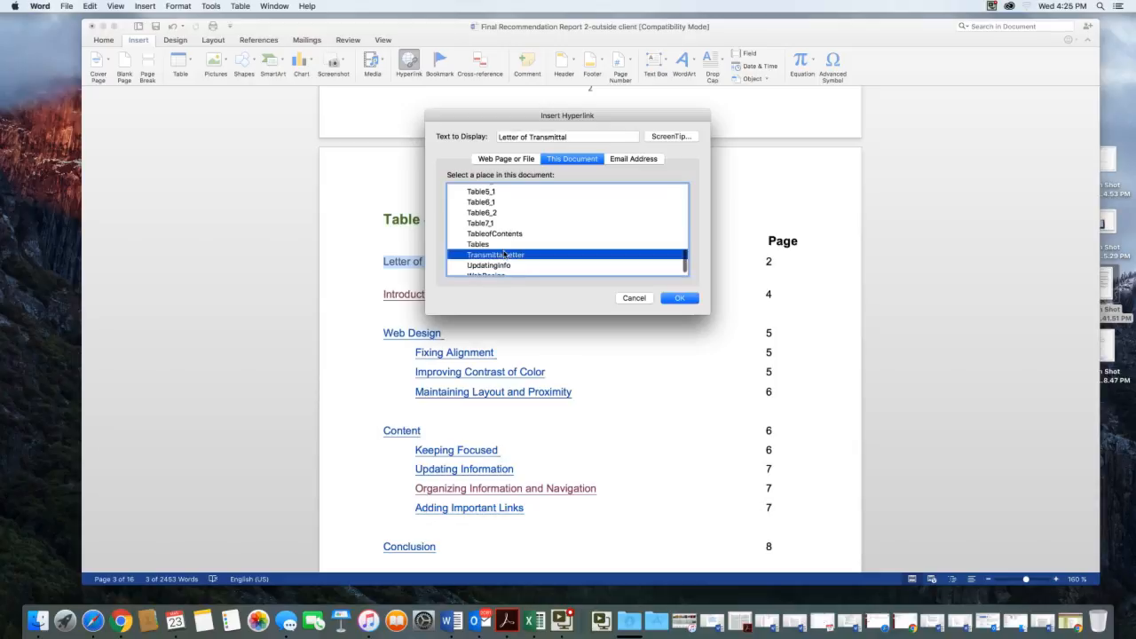
{"action": "left_click", "coordinate": [668, 298]}
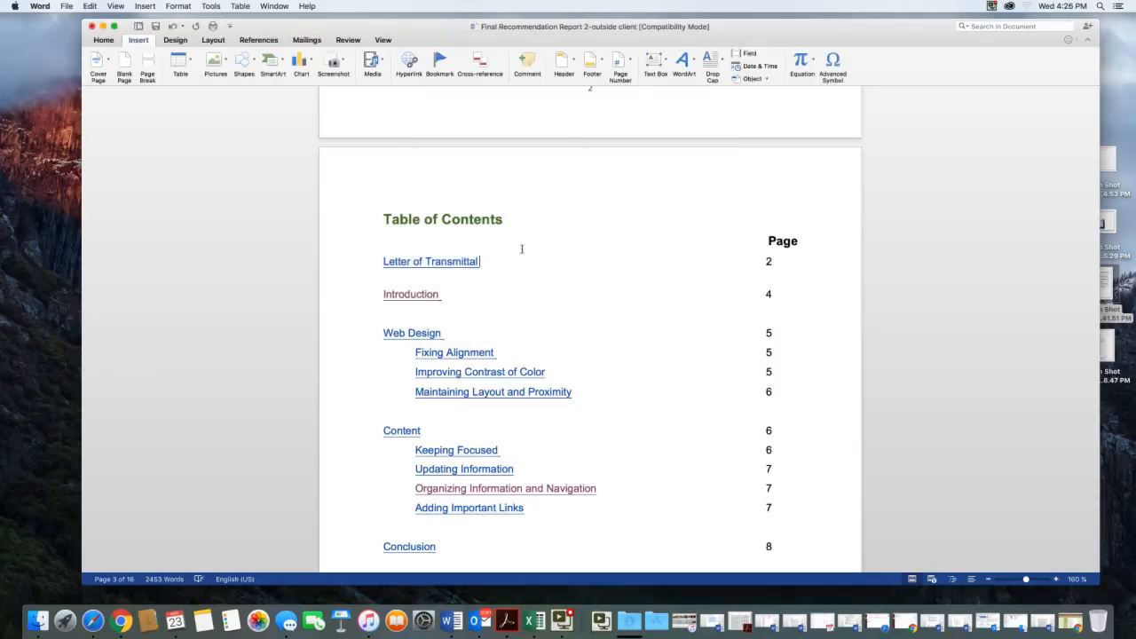
Step: Test the new Letter of Transmittal link and look through the letter down to the Table of Contents heading
{"action": "left_click", "coordinate": [459, 257]}
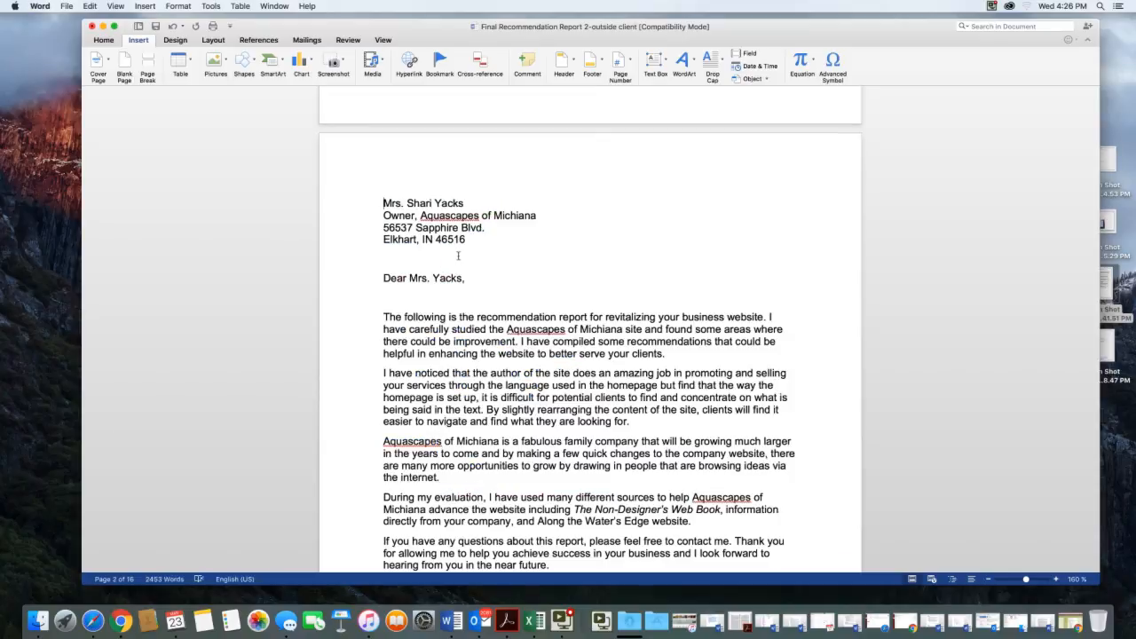
{"action": "scroll", "coordinate": [459, 257], "scroll_direction": "up", "scroll_amount": 5}
{"action": "scroll", "coordinate": [459, 256], "scroll_direction": "down", "scroll_amount": 8}
{"action": "scroll", "coordinate": [459, 256], "scroll_direction": "down", "scroll_amount": 10}
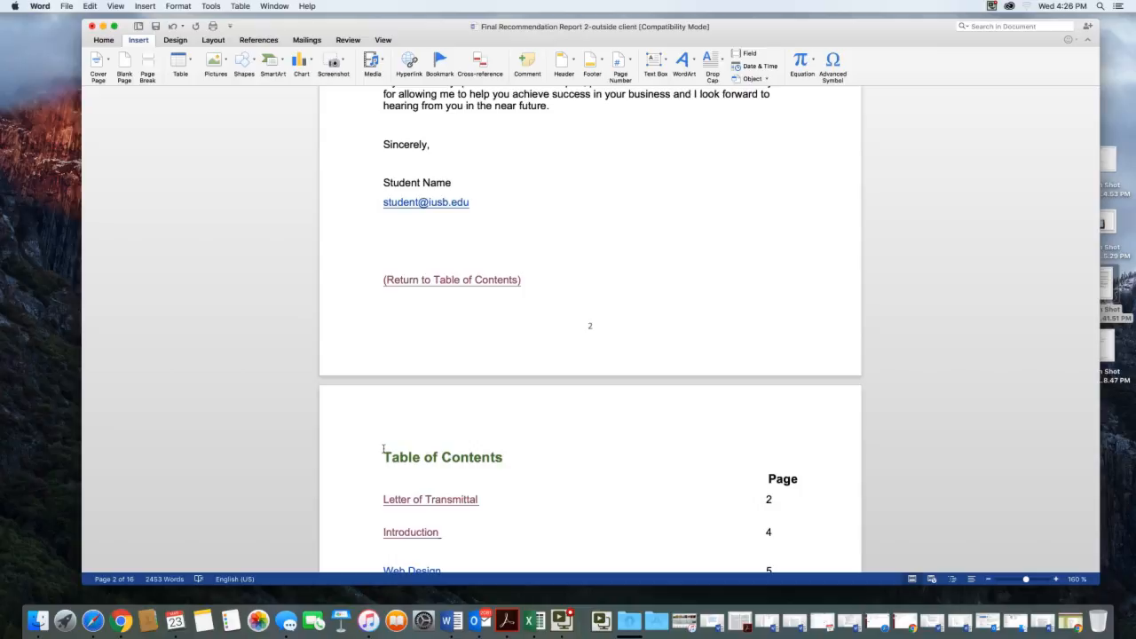
Step: Add the TableofContents bookmark at the start of the Table of Contents heading
{"action": "scroll", "coordinate": [457, 404], "scroll_direction": "up", "scroll_amount": 1}
{"action": "scroll", "coordinate": [457, 405], "scroll_direction": "down", "scroll_amount": 10}
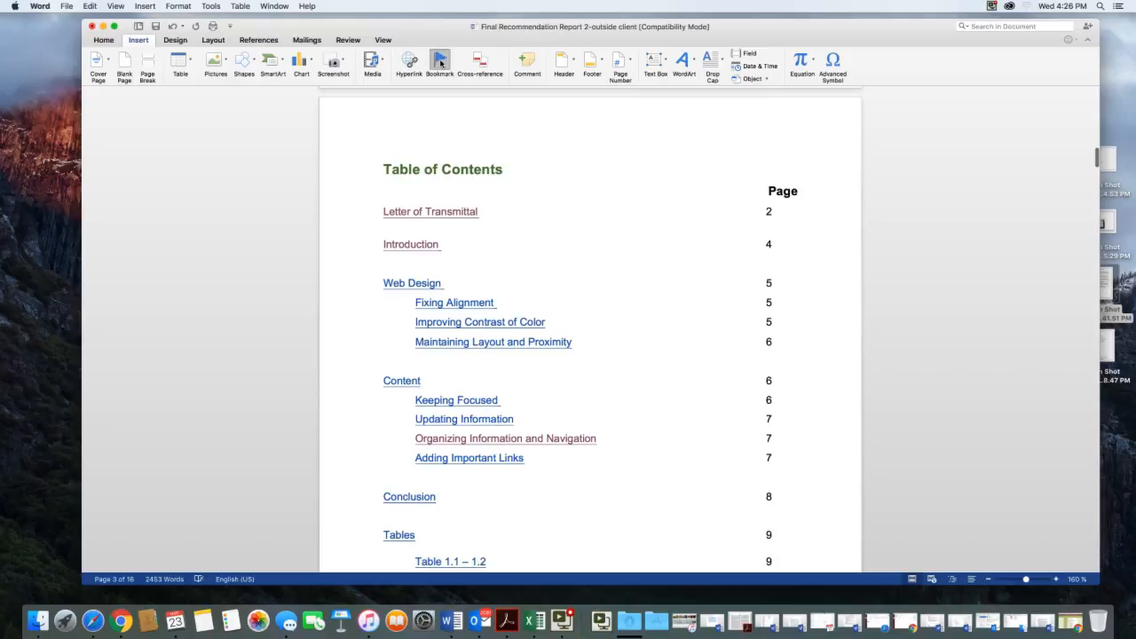
{"action": "left_click", "coordinate": [441, 61]}
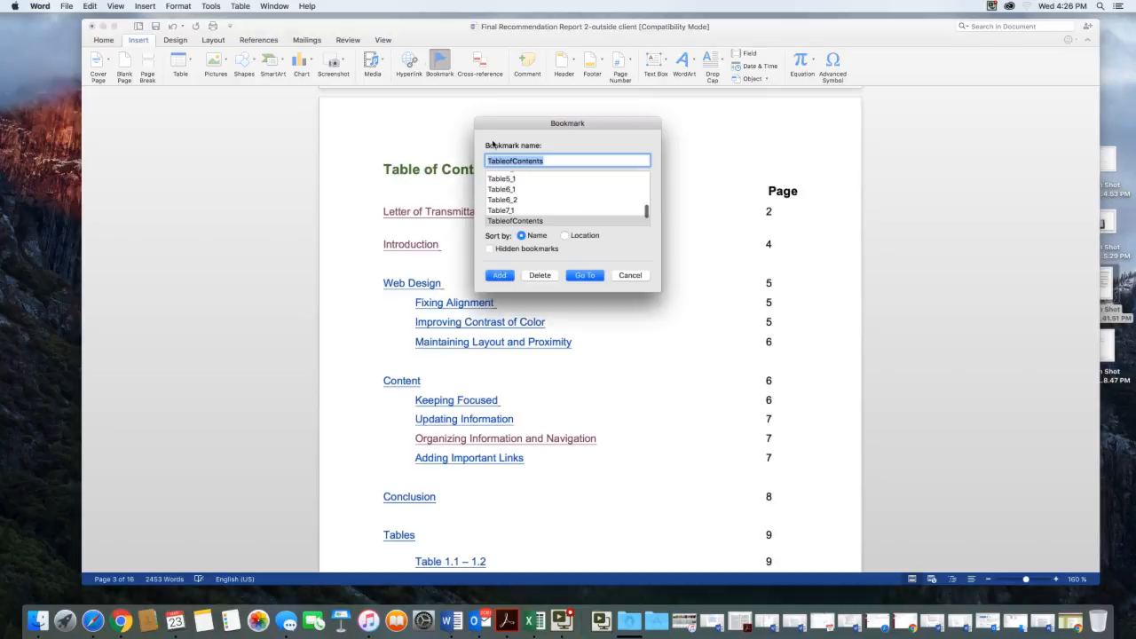
{"action": "left_click", "coordinate": [502, 275]}
Step: Remove the existing hyperlink from the "(Return to Table of Contents)" line at the end of the transmittal letter
{"action": "scroll", "coordinate": [410, 216], "scroll_direction": "up", "scroll_amount": 2}
{"action": "scroll", "coordinate": [410, 216], "scroll_direction": "up", "scroll_amount": 5}
{"action": "left_click_drag", "start_coordinate": [522, 196], "coordinate": [383, 195]}
{"action": "right_click", "coordinate": [471, 193]}
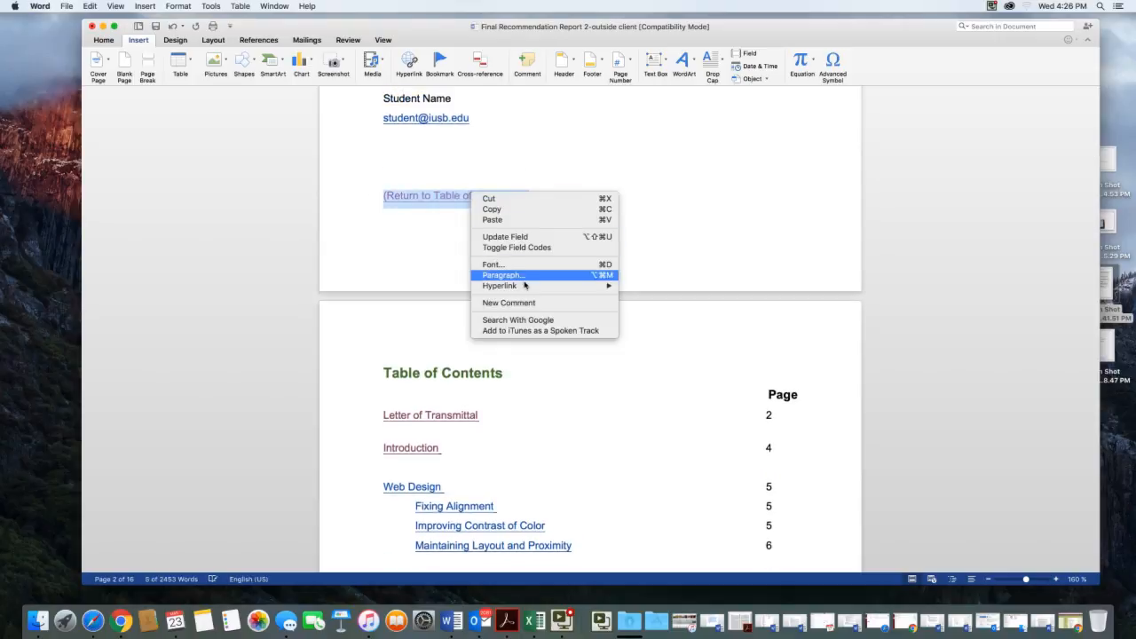
{"action": "mouse_move", "coordinate": [524, 285]}
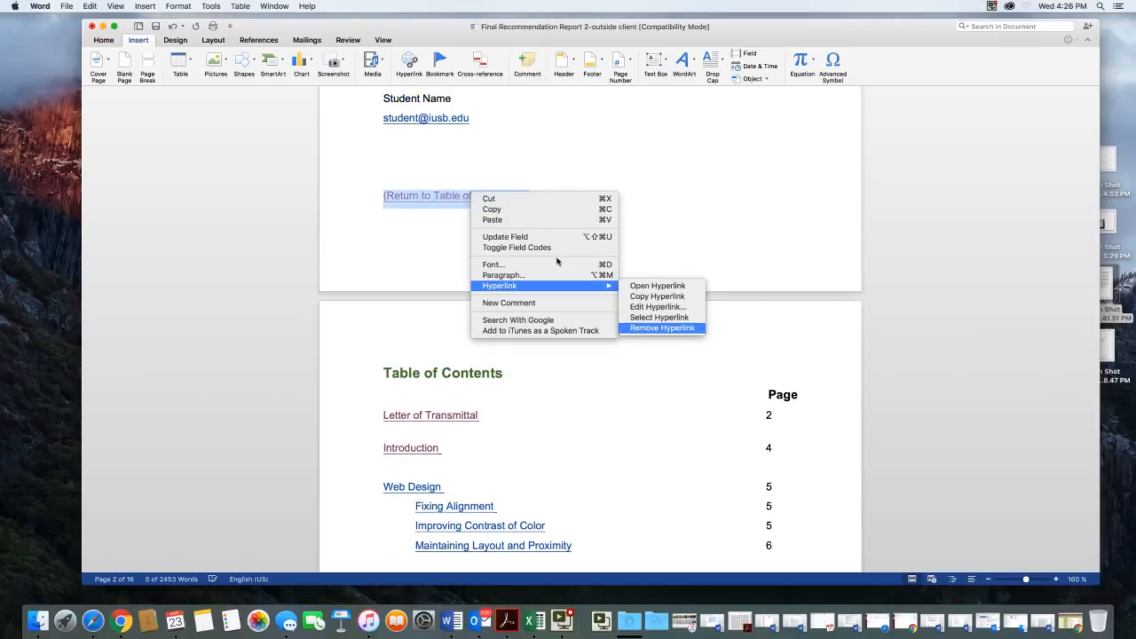
{"action": "key", "text": "Return"}
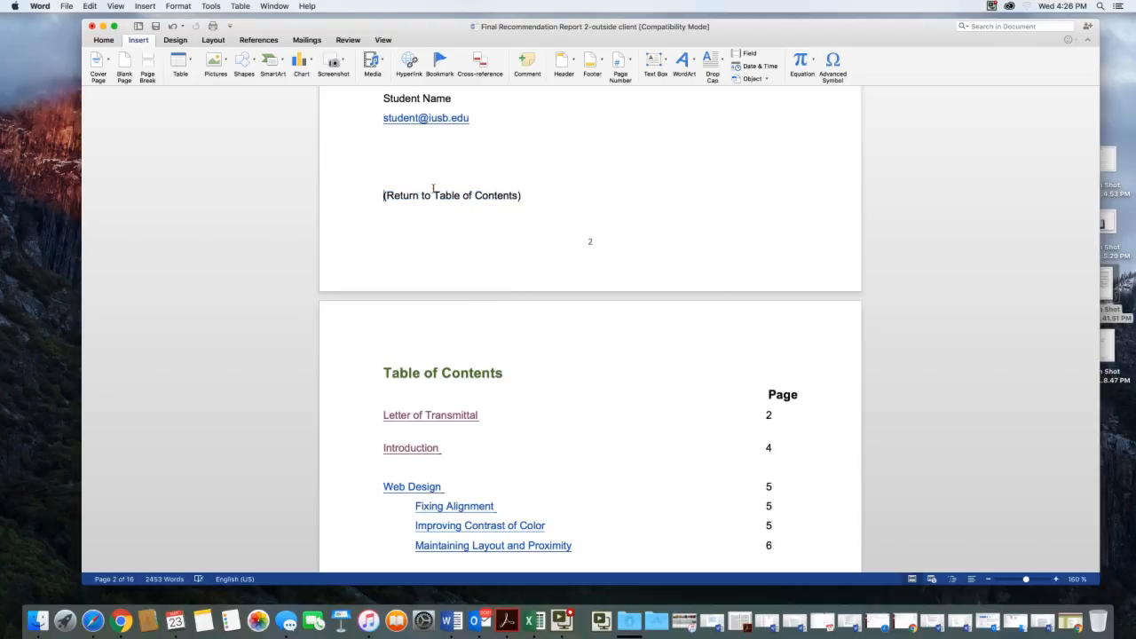
Step: Link the words "Table of Contents" in the letter's return line to the TableofContents bookmark in this document and test the link
{"action": "left_click_drag", "start_coordinate": [433, 190], "coordinate": [483, 189]}
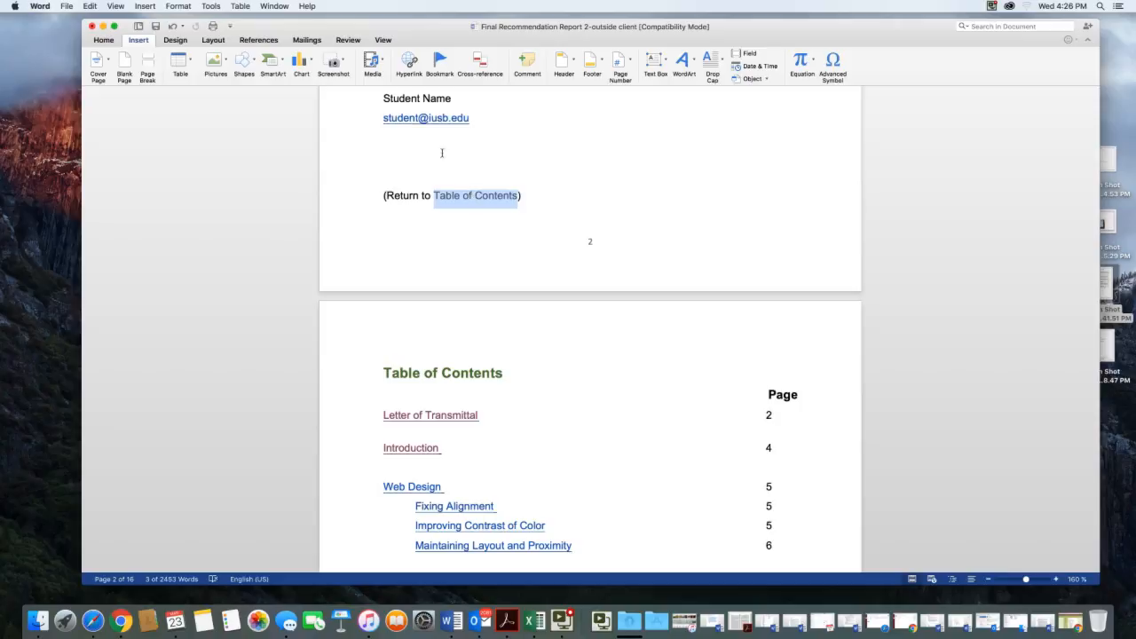
{"action": "left_click", "coordinate": [409, 60]}
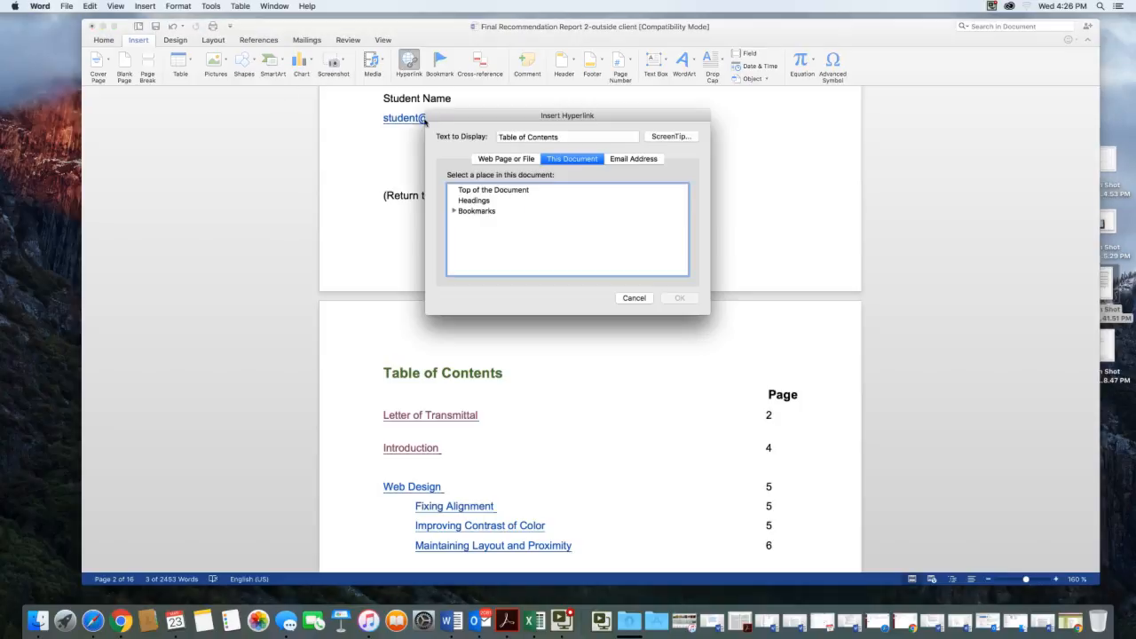
{"action": "left_click", "coordinate": [479, 211]}
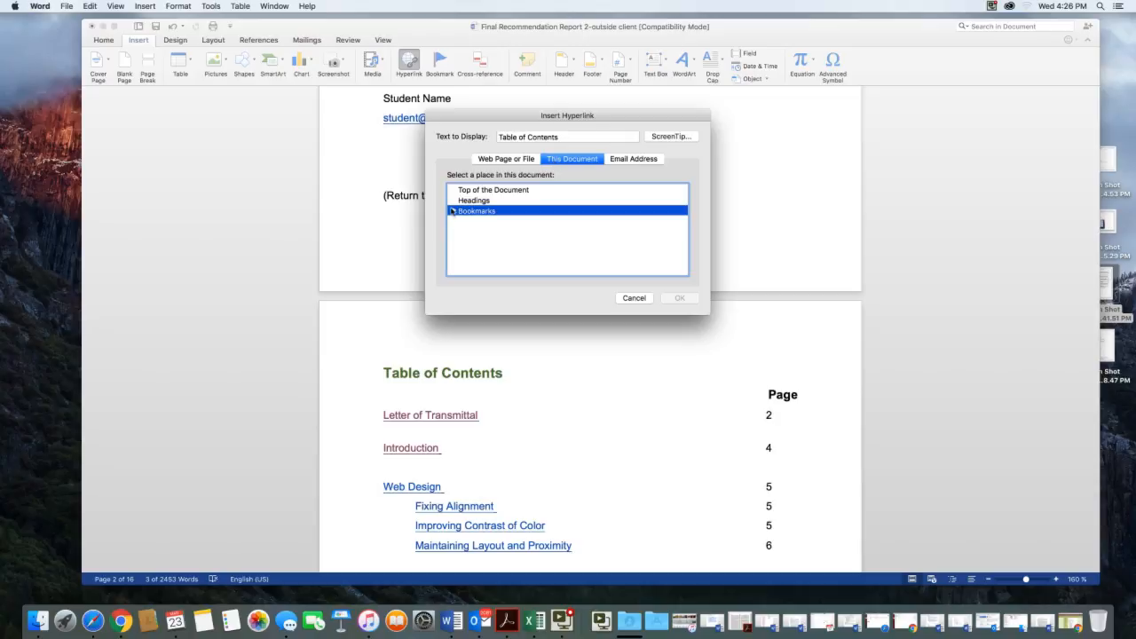
{"action": "left_click", "coordinate": [452, 211]}
{"action": "scroll", "coordinate": [487, 235], "scroll_direction": "down", "scroll_amount": 10}
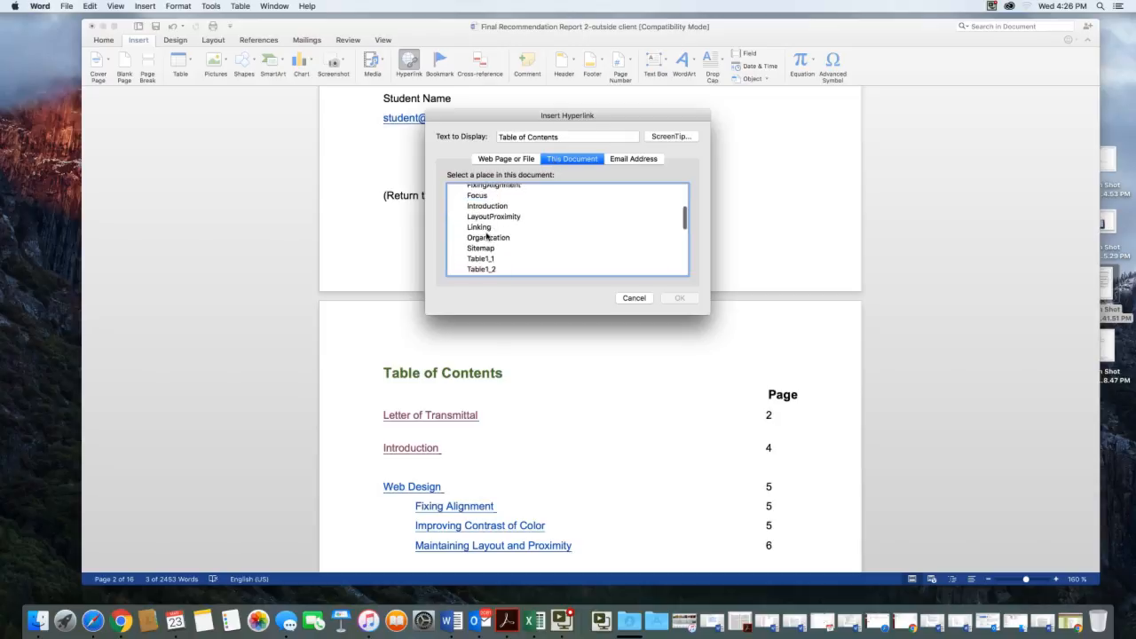
{"action": "scroll", "coordinate": [487, 235], "scroll_direction": "down", "scroll_amount": 5}
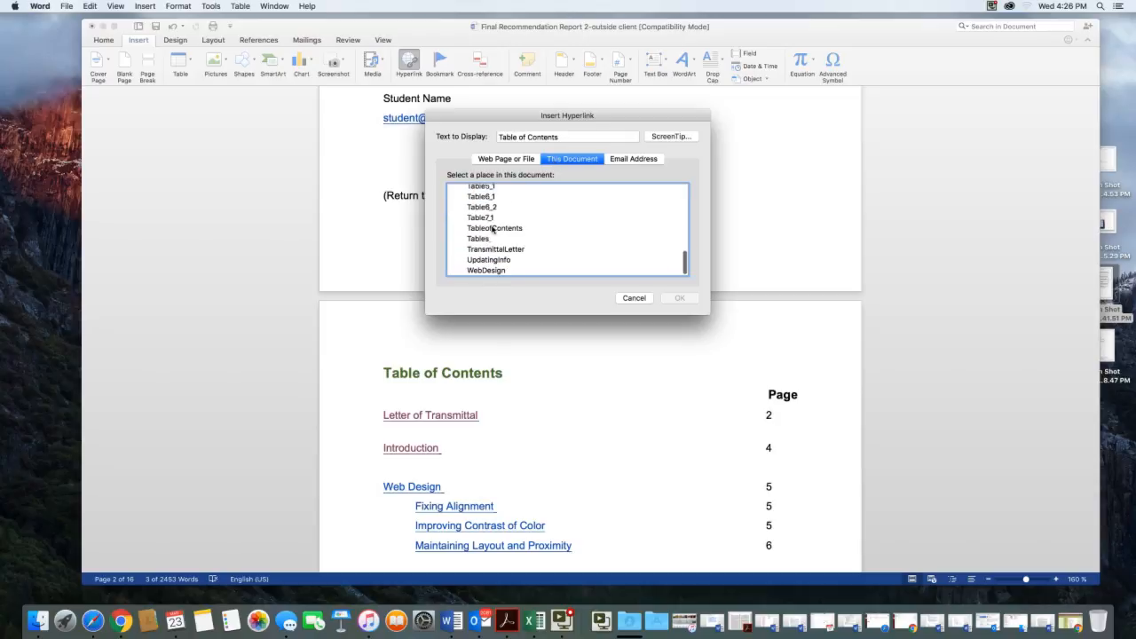
{"action": "left_click", "coordinate": [492, 228]}
{"action": "left_click", "coordinate": [676, 299]}
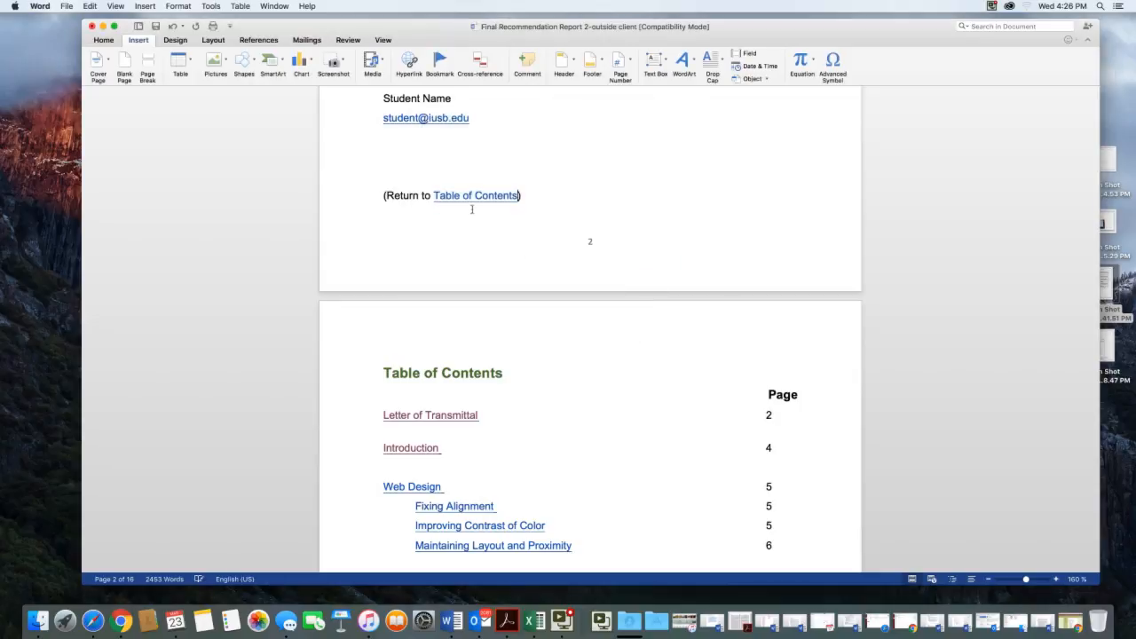
{"action": "left_click", "coordinate": [487, 196]}
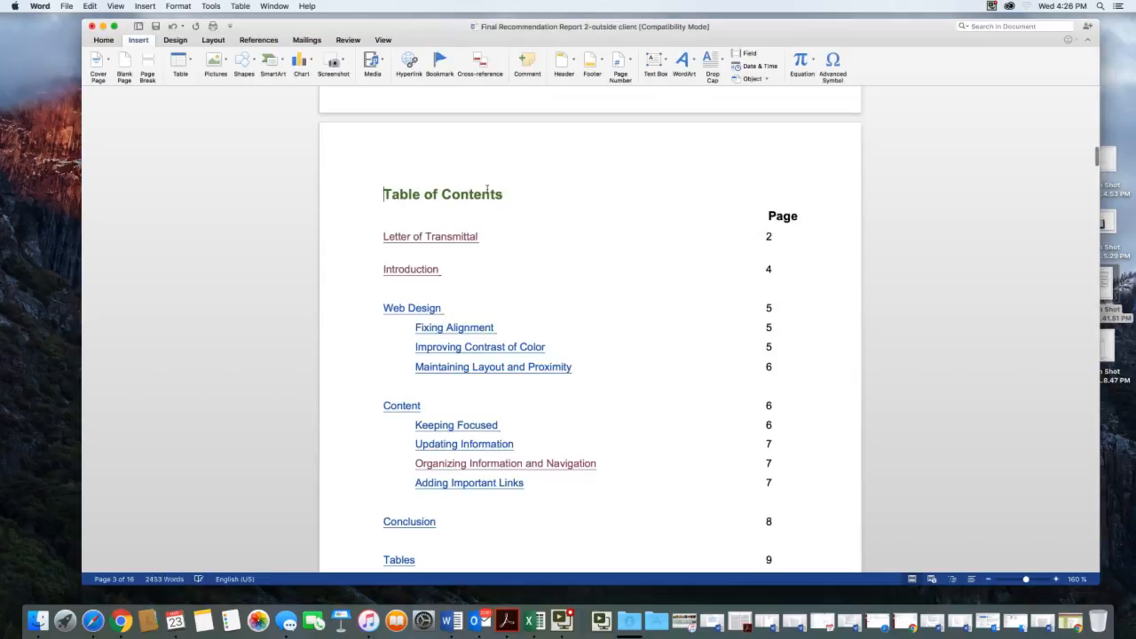